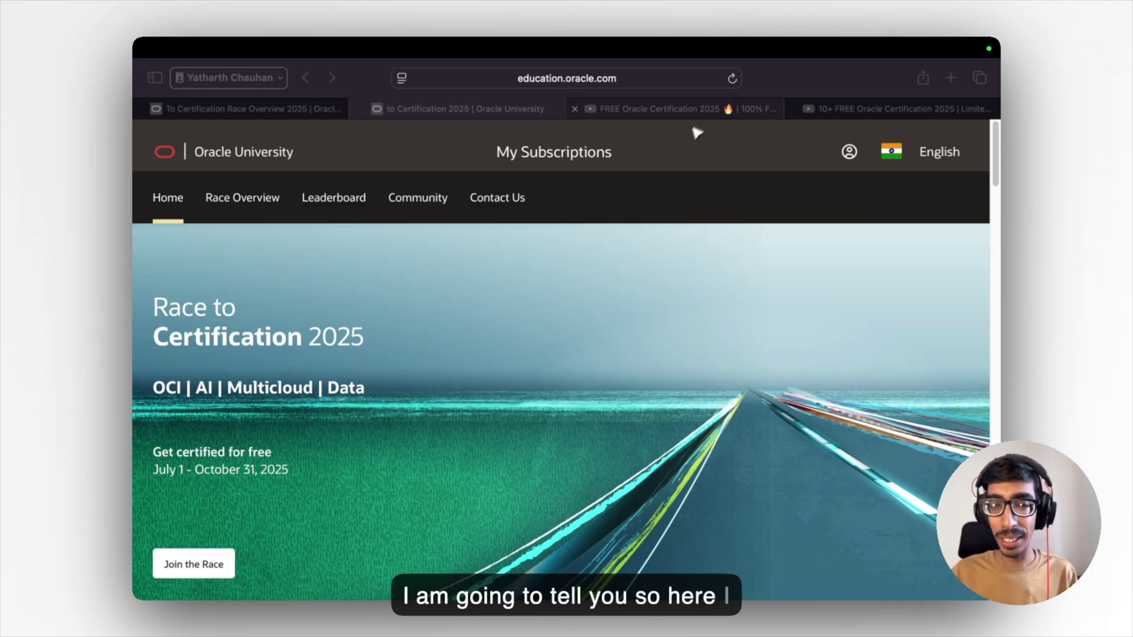
- Watch the two Oracle certification videos, then return to the Race to Certification page
left_click(701, 111)
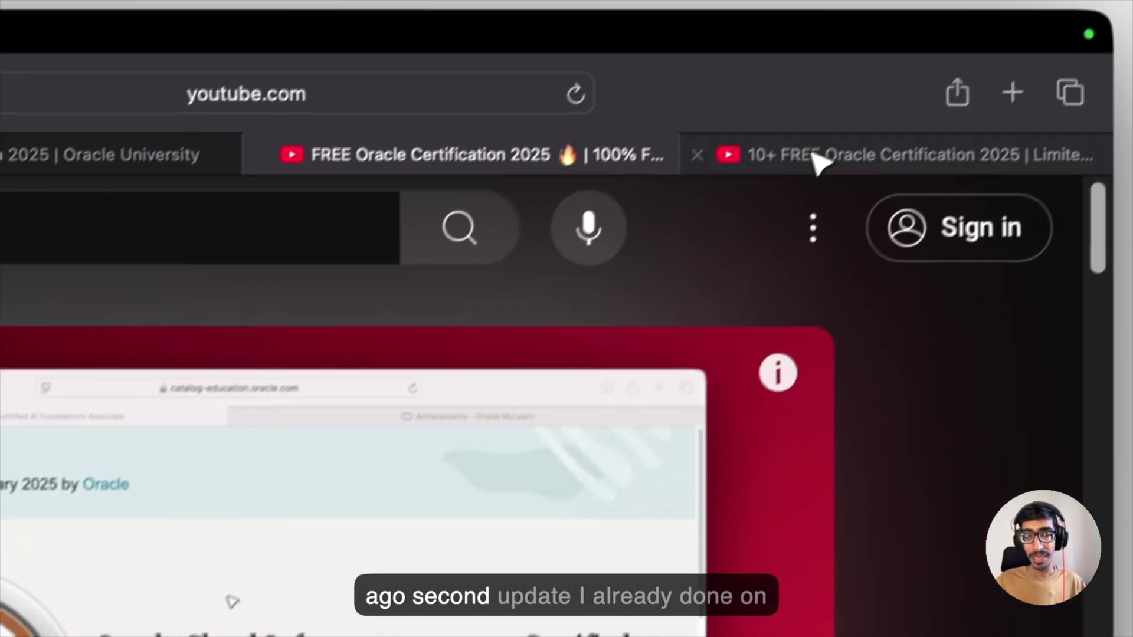
left_click(817, 170)
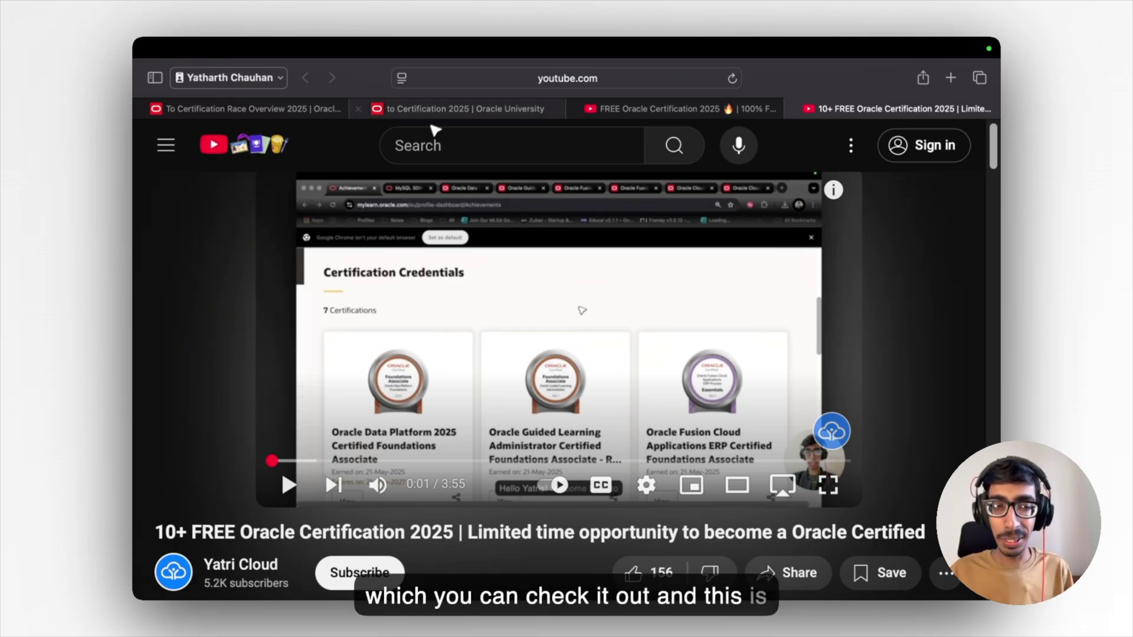
left_click(433, 110)
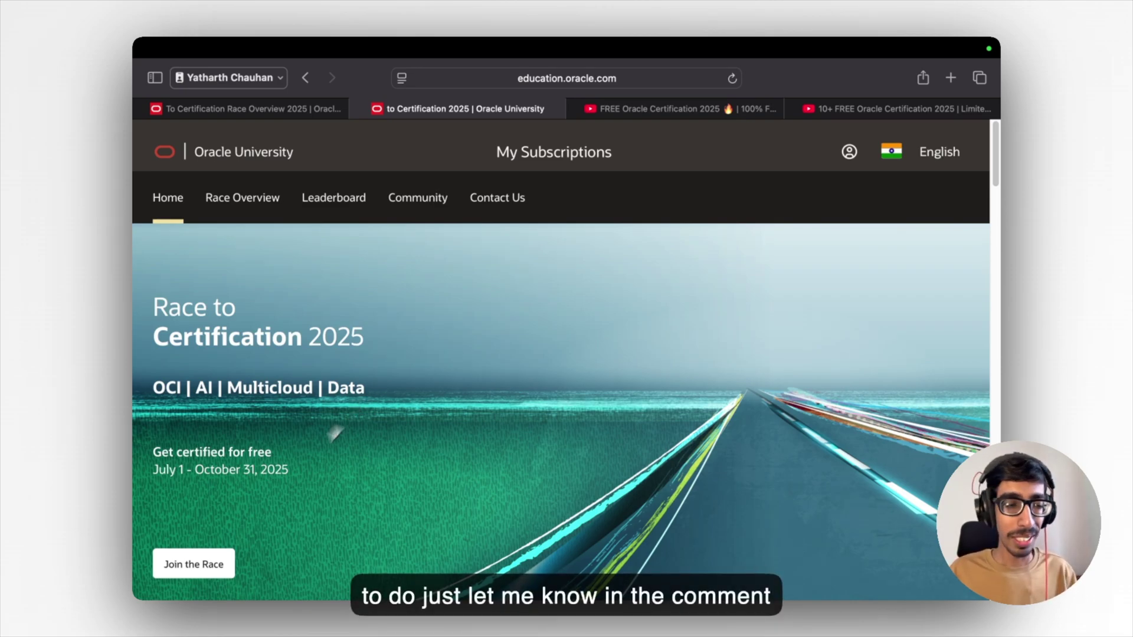
- Scroll the Race to Certification page past Get Started and the AI certification cards
scroll(278, 499, "down", 2)
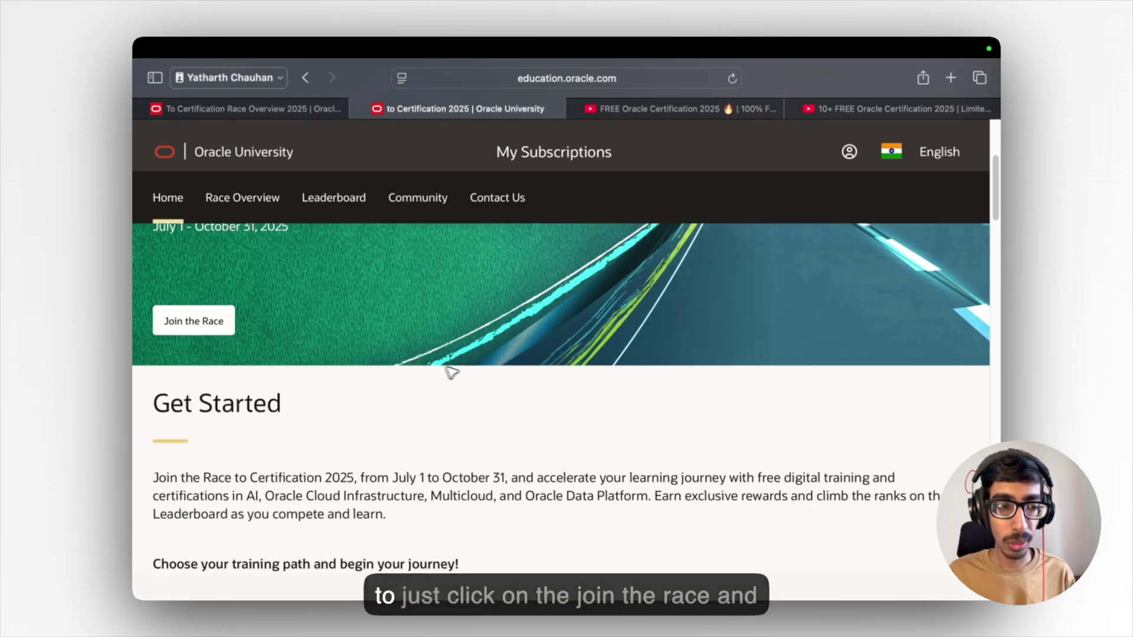
scroll(518, 316, "down", 3)
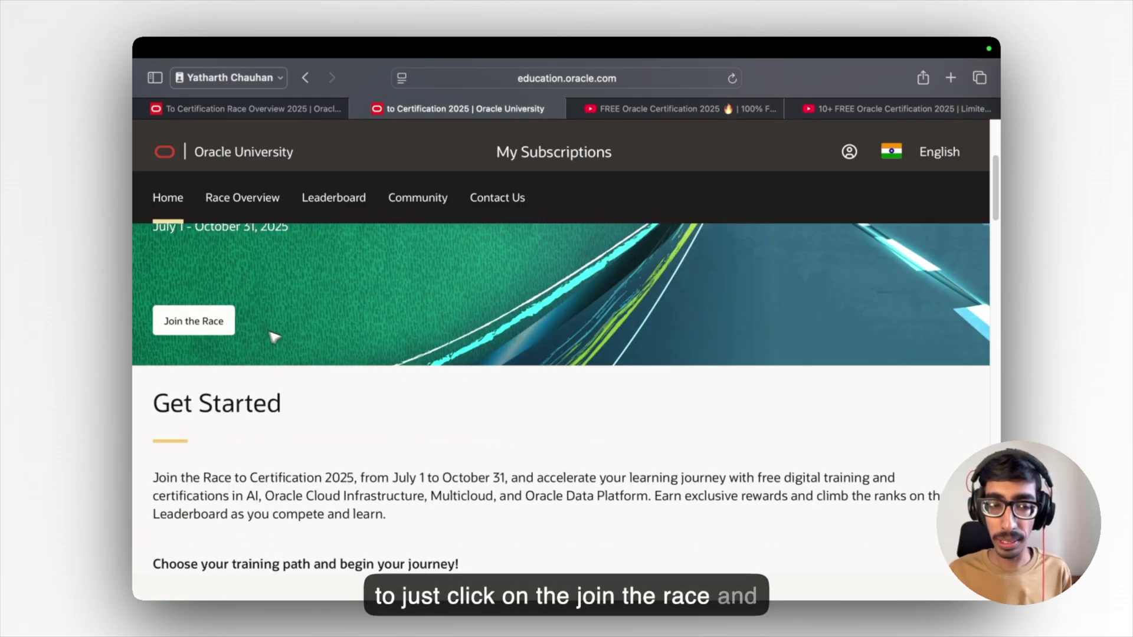
scroll(336, 357, "down", 3)
scroll(345, 362, "down", 9)
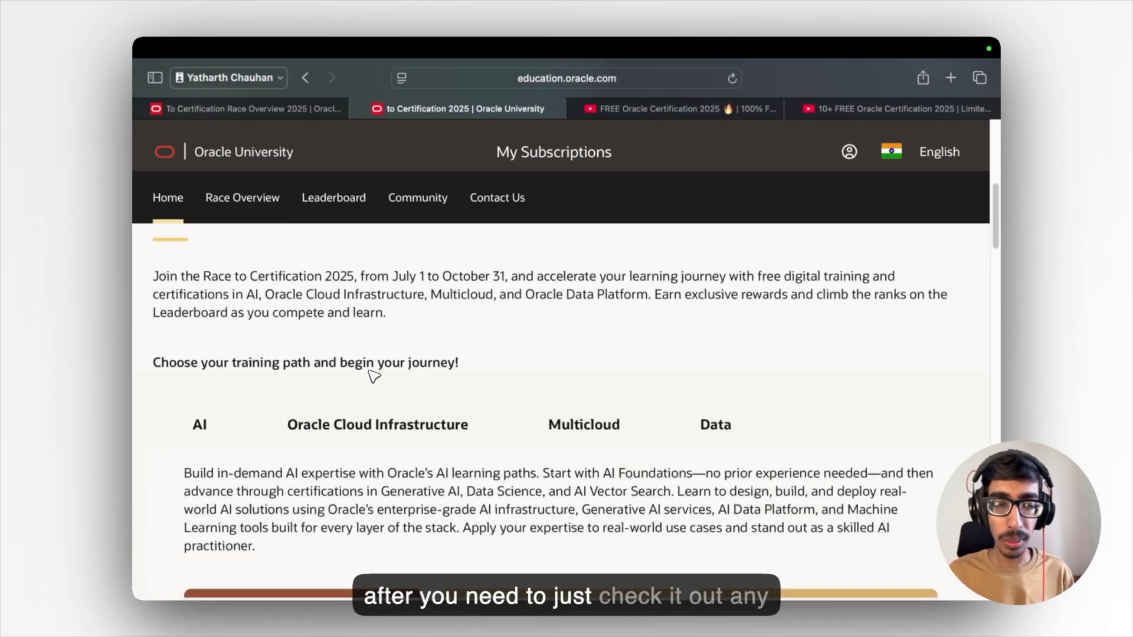
scroll(373, 376, "up", 4)
scroll(375, 376, "up", 3)
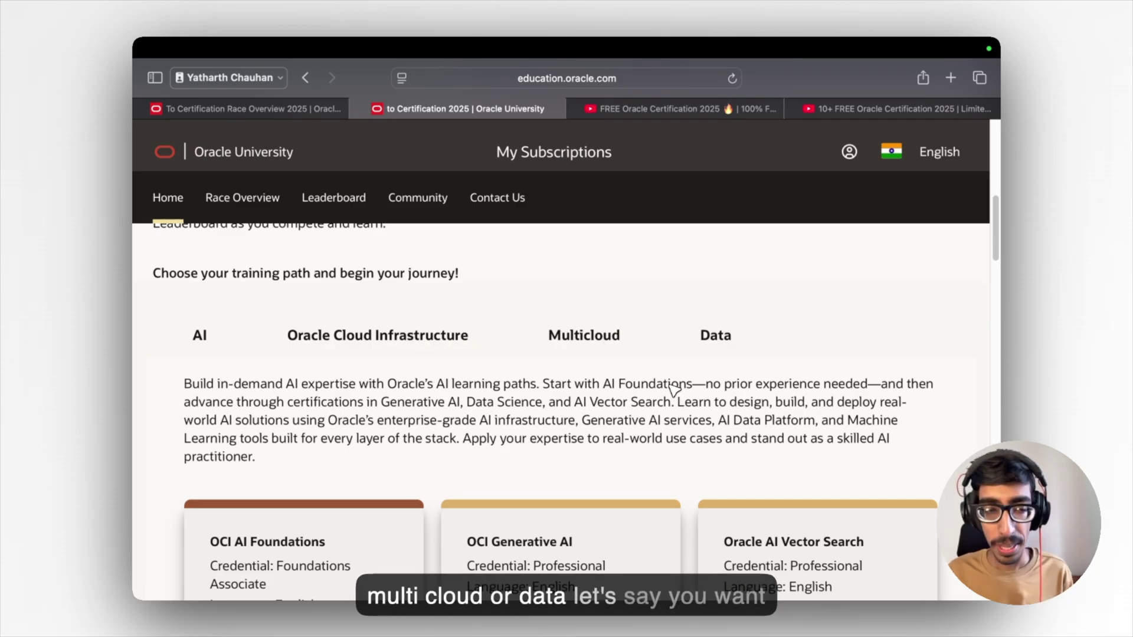
scroll(511, 387, "down", 5)
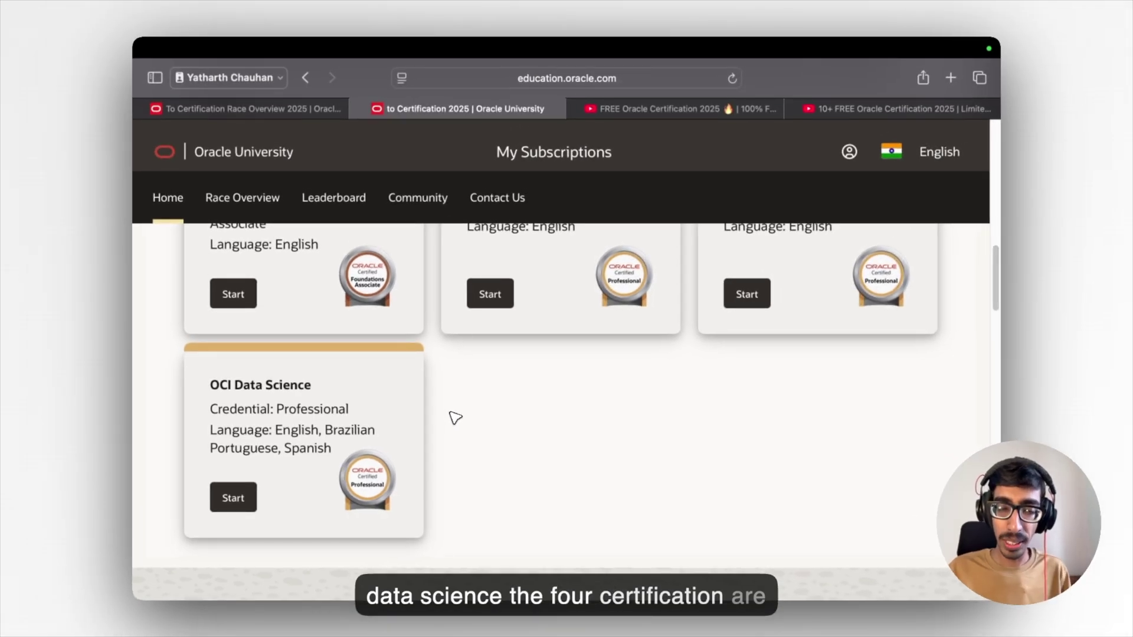
scroll(455, 418, "up", 10)
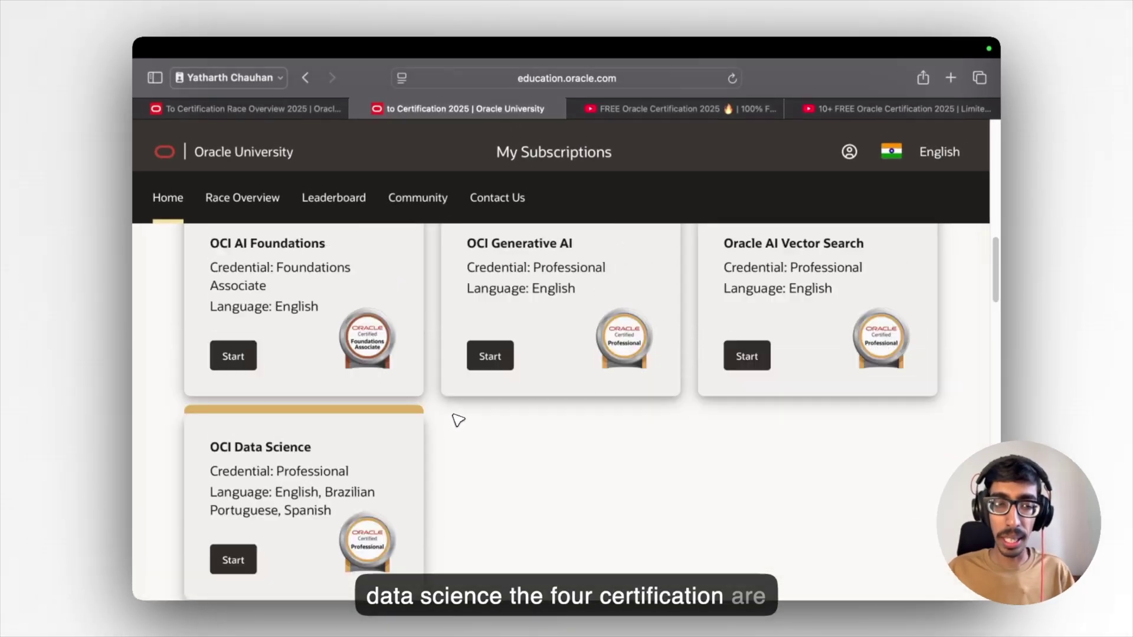
- Show the Oracle Cloud Infrastructure certification path and scroll through its cards
left_click(372, 393)
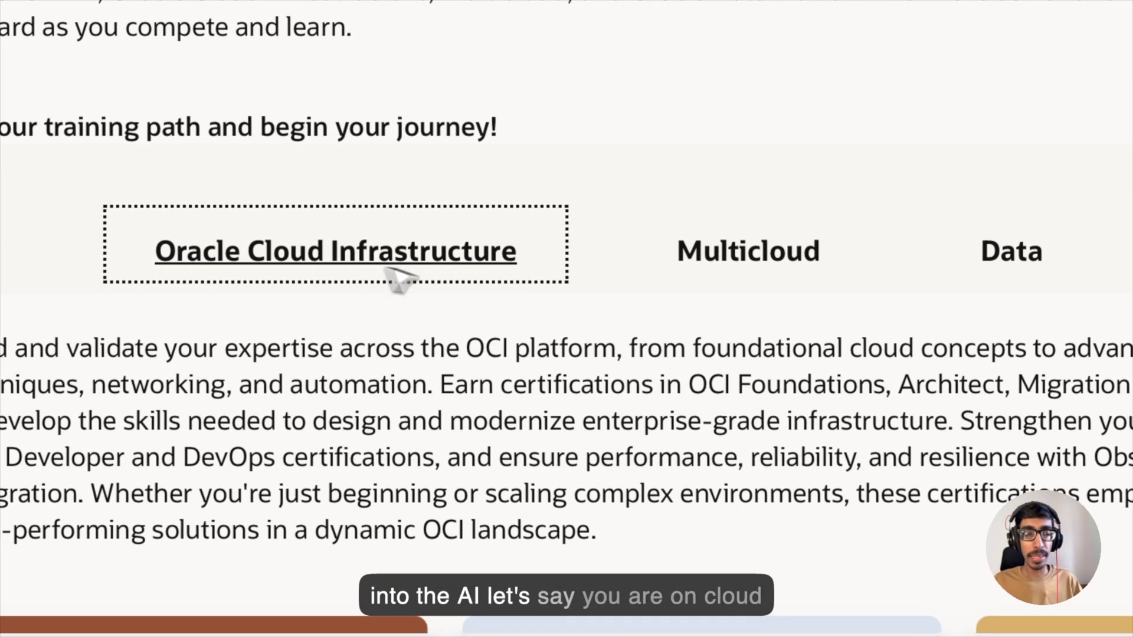
scroll(690, 378, "down", 8)
scroll(691, 374, "down", 2)
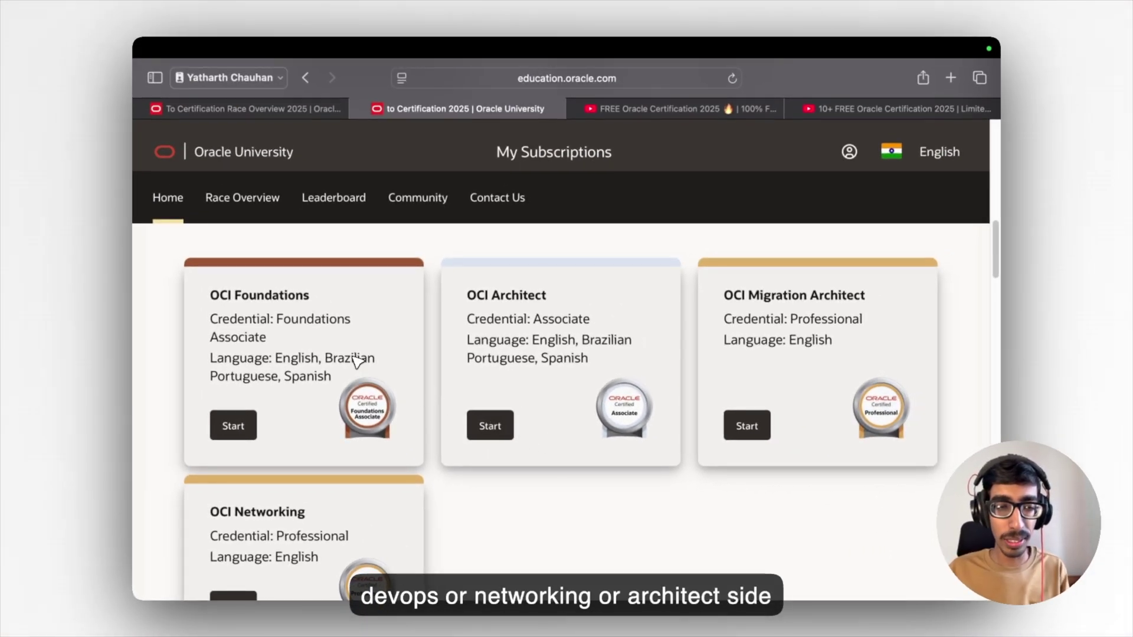
scroll(277, 304, "down", 2)
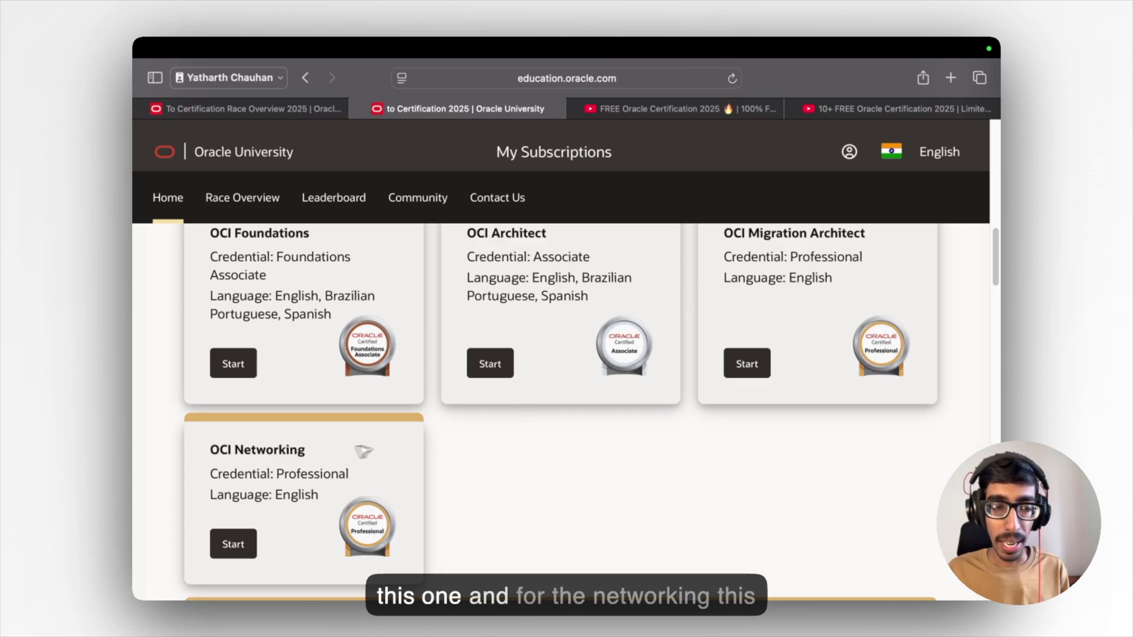
scroll(311, 462, "up", 5)
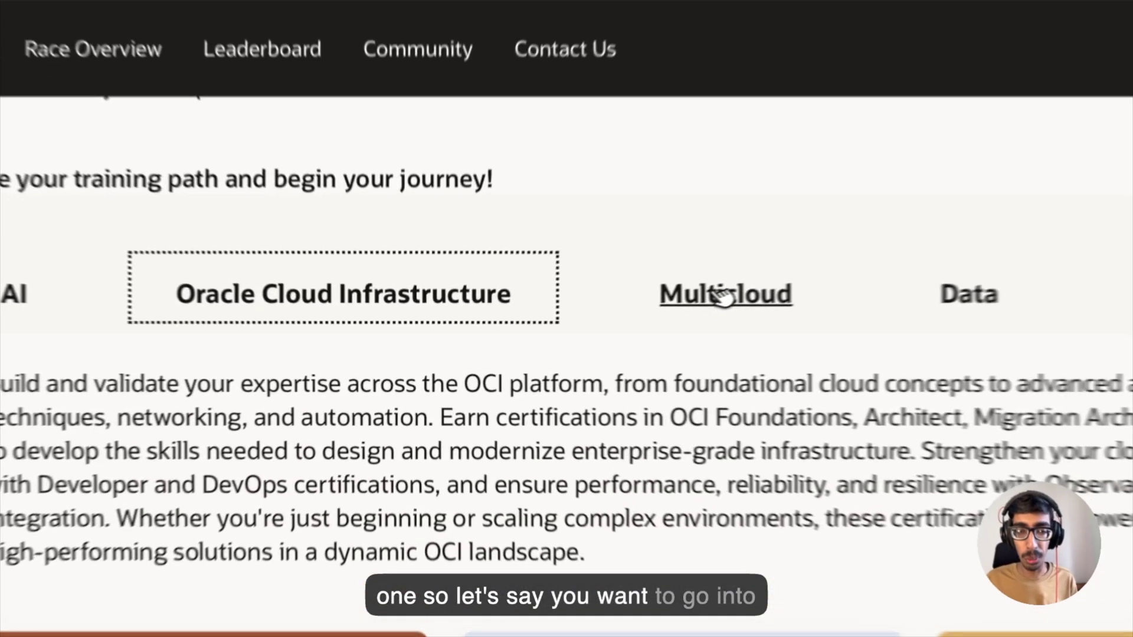
- Switch to the Data path and review its Autonomous Database, APEX and MySQL HeatWave certifications
left_click(582, 413)
scroll(744, 331, "down", 5)
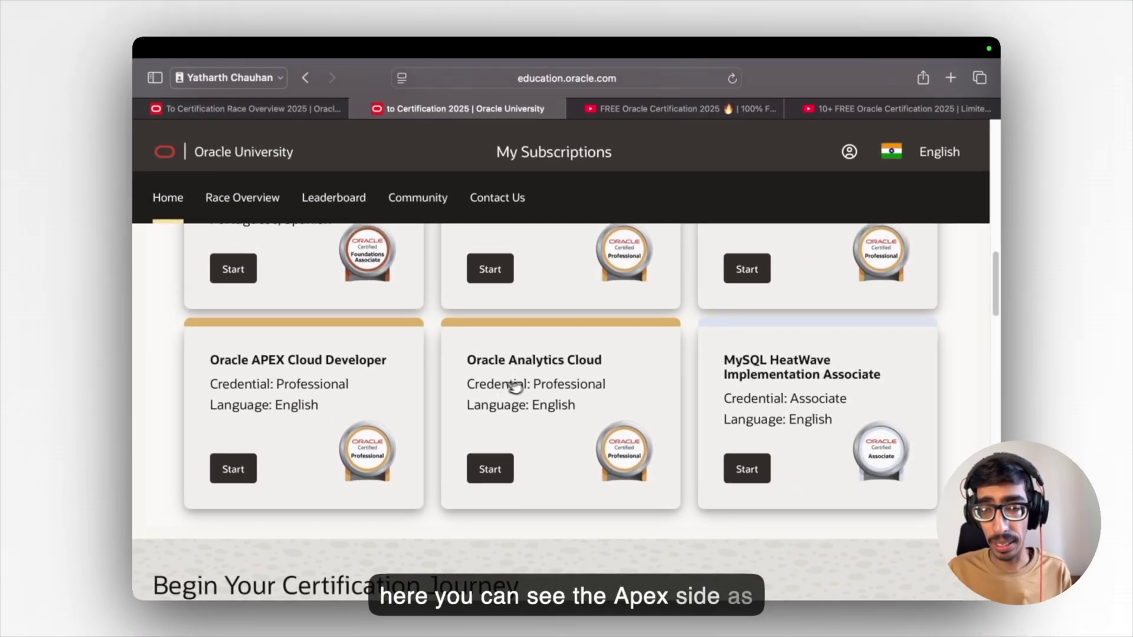
scroll(686, 416, "up", 3)
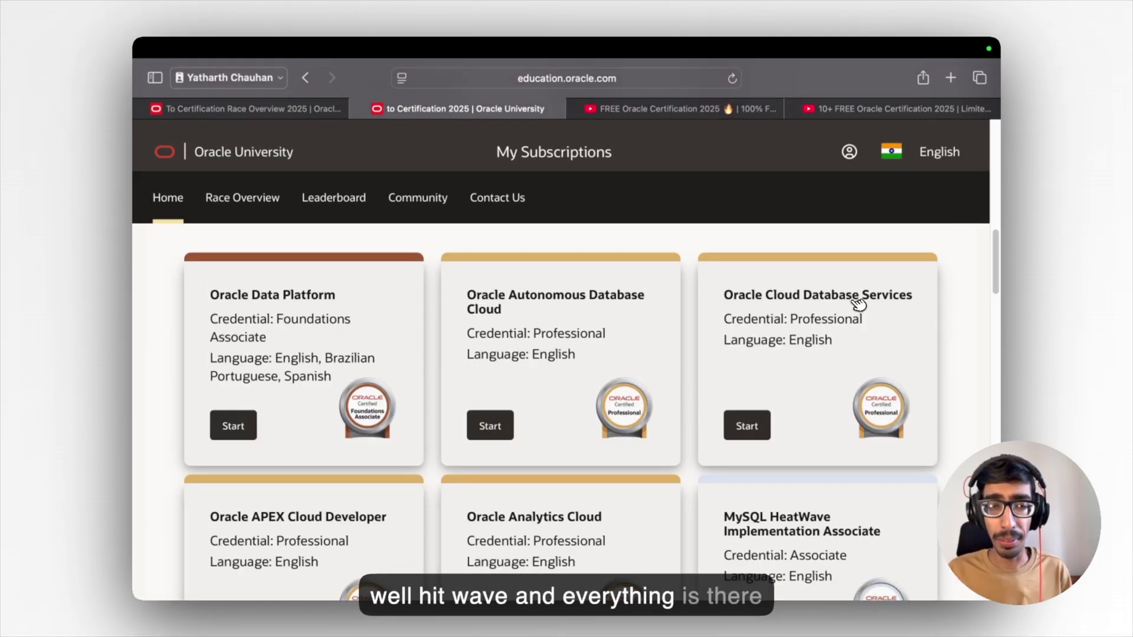
- Return to the Oracle Cloud Infrastructure path and scroll down to the OCI DevOps card
scroll(626, 345, "up", 8)
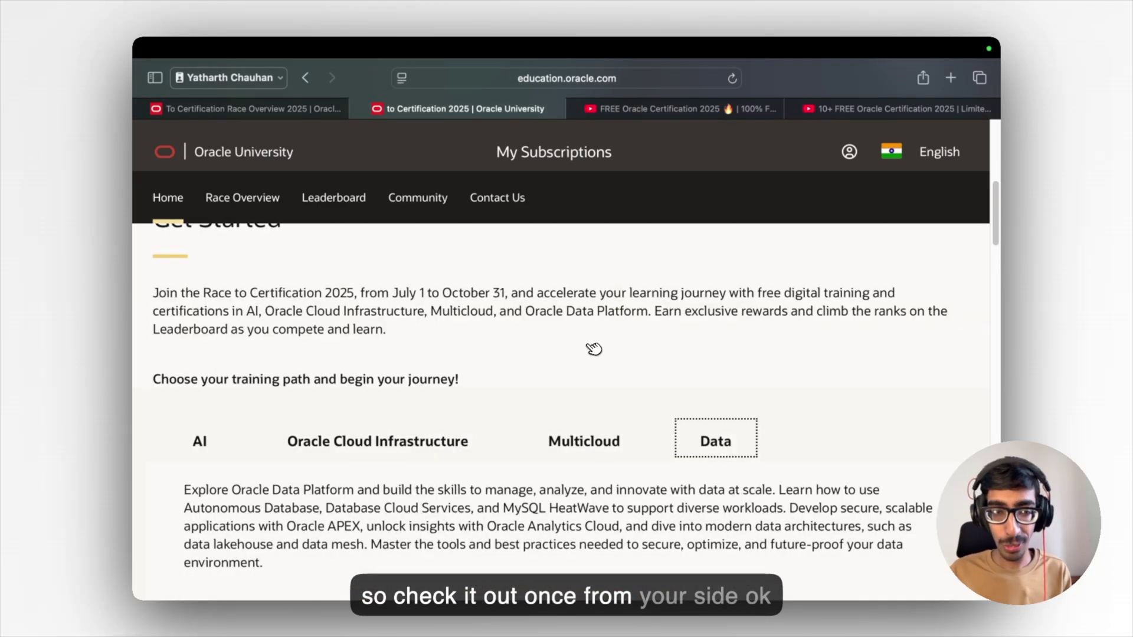
scroll(593, 349, "up", 3)
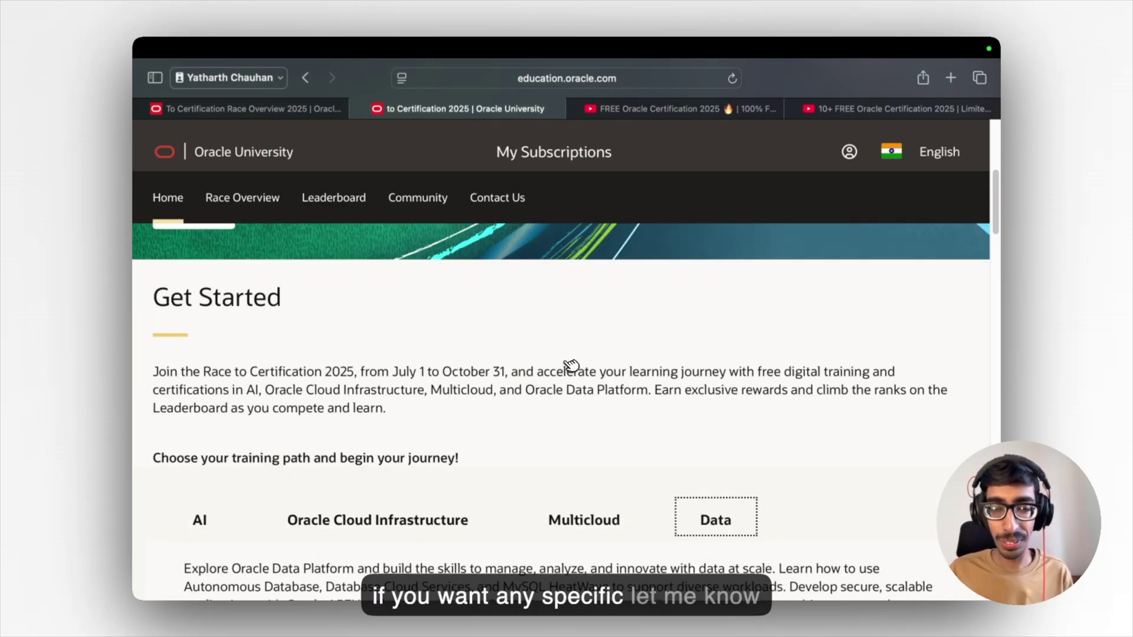
scroll(557, 383, "down", 3)
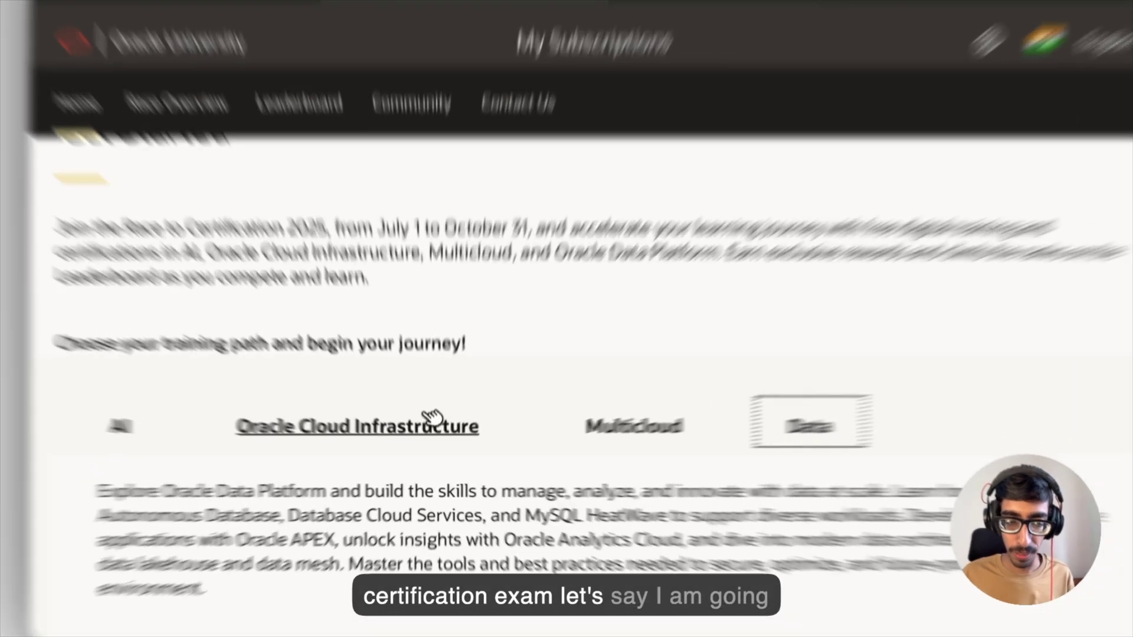
left_click(425, 439)
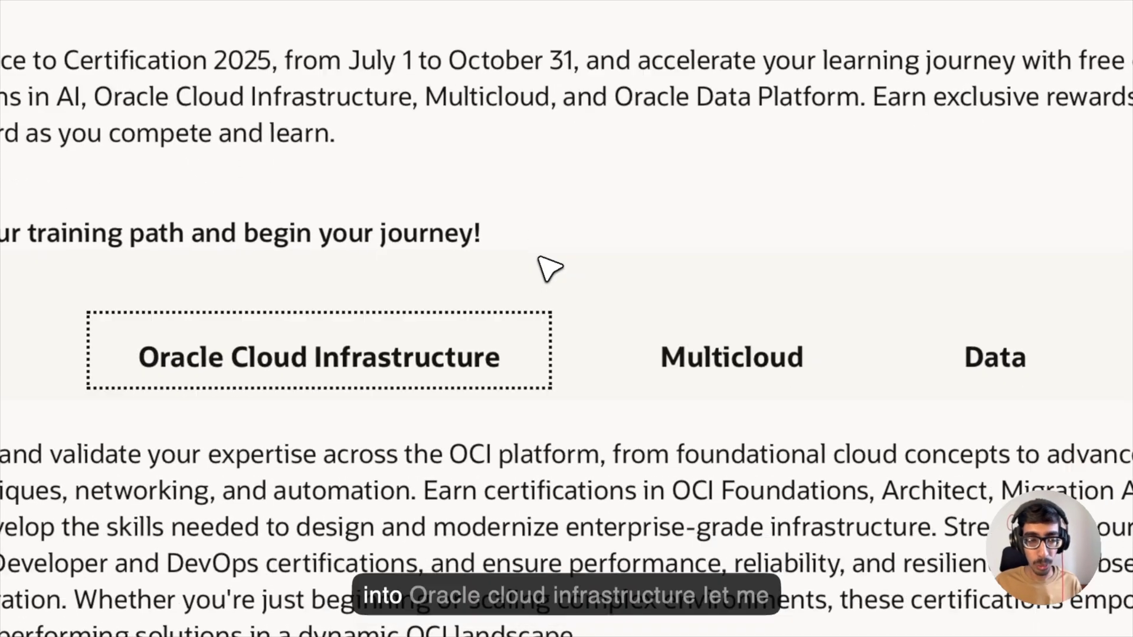
scroll(499, 375, "down", 5)
scroll(666, 263, "down", 5)
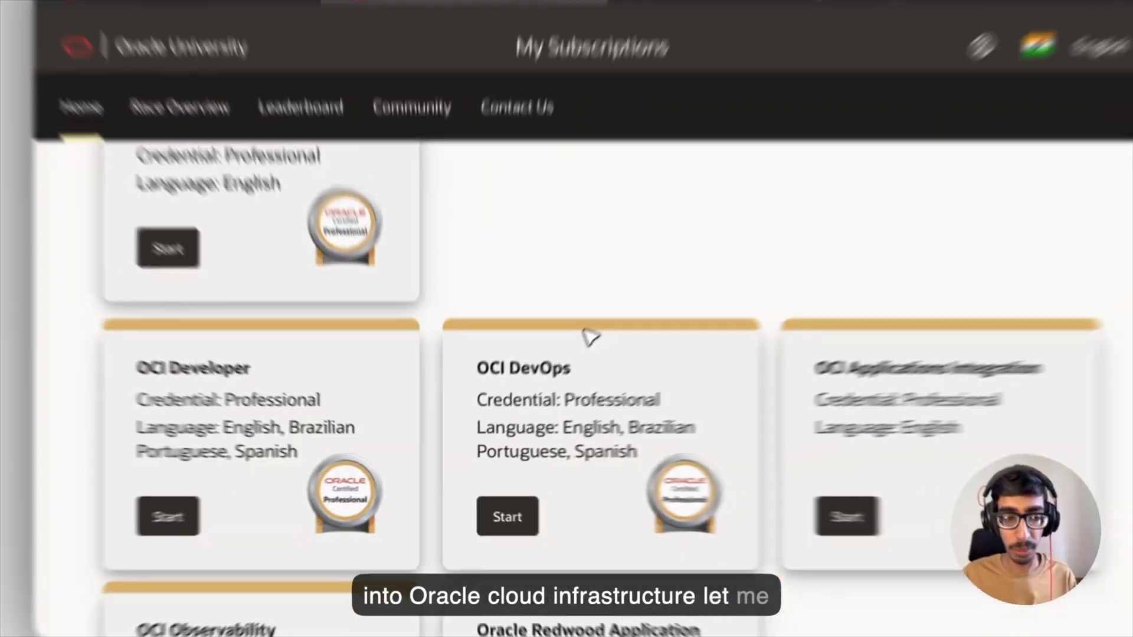
scroll(552, 370, "down", 1)
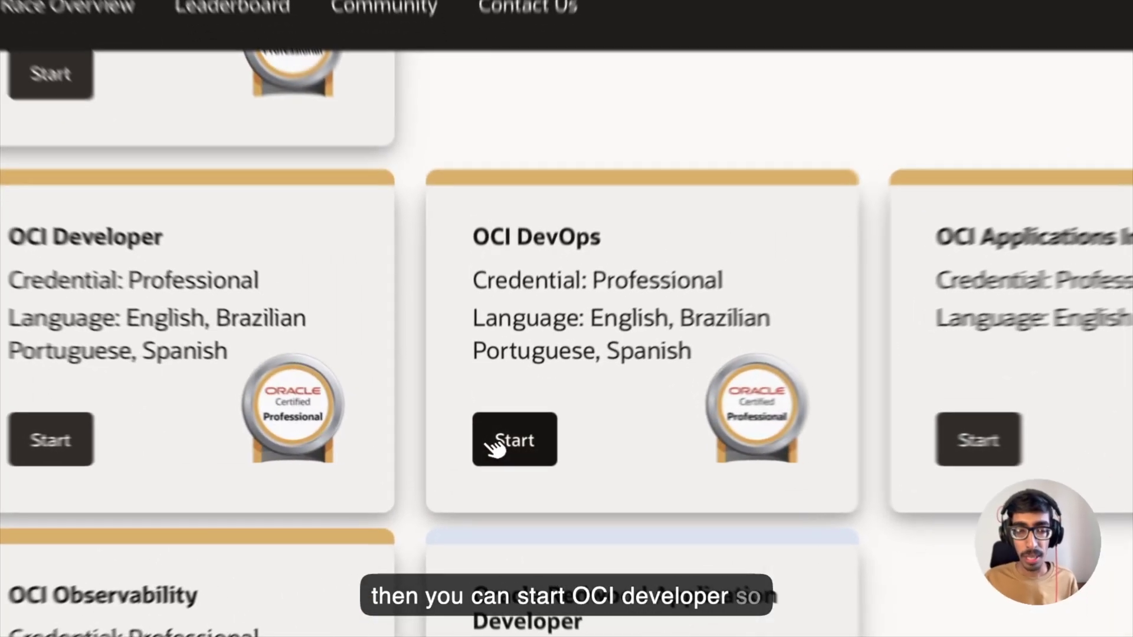
- Start the Become an OCI DevOps Professional (2025) learning path and read its description
left_click(489, 439)
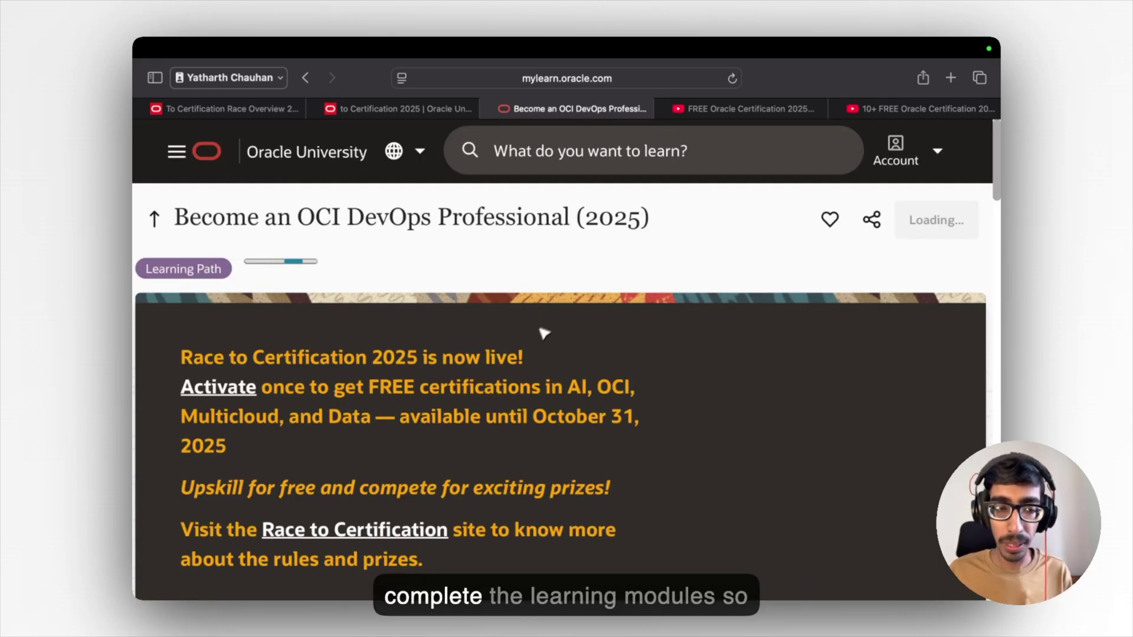
scroll(499, 369, "down", 2)
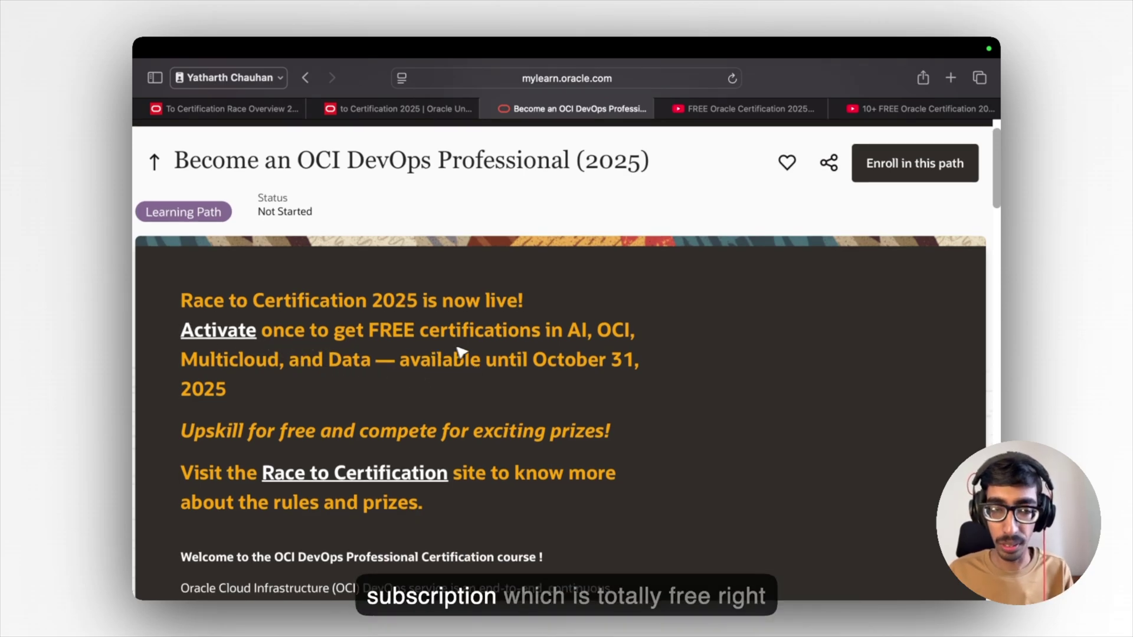
scroll(472, 359, "down", 13)
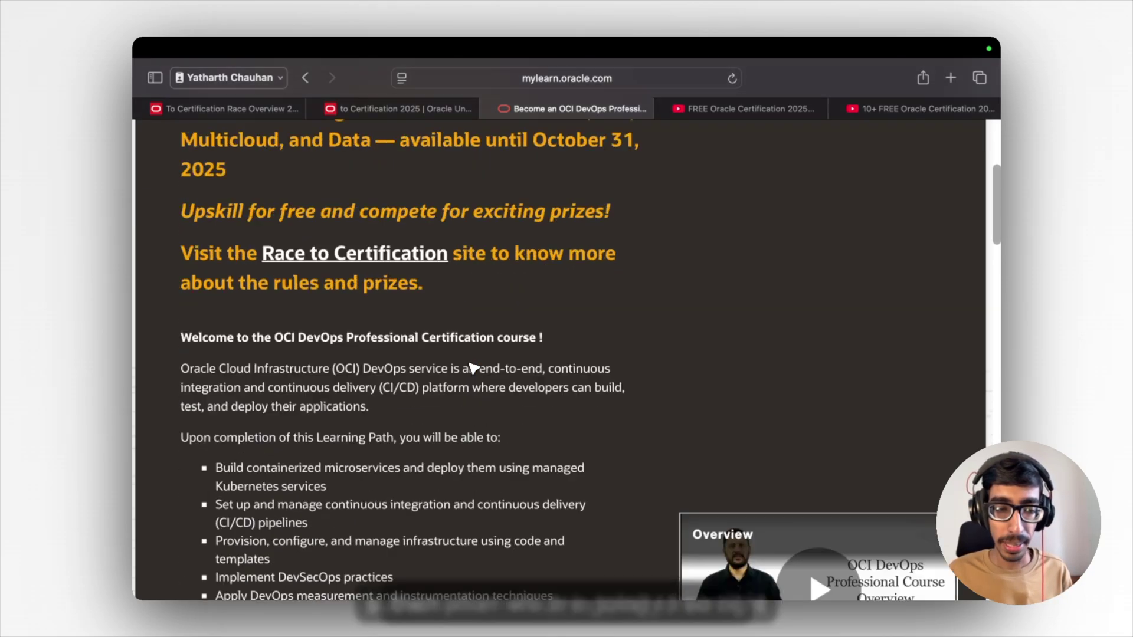
scroll(472, 369, "up", 3)
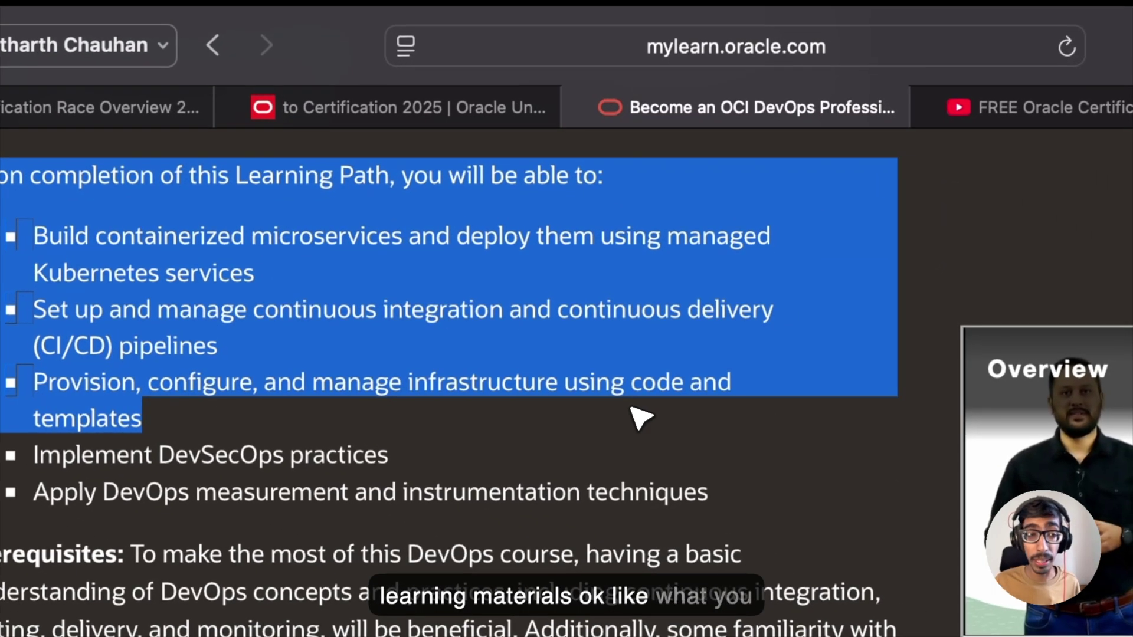
- Highlight the learning path's skills list, then clear it and scroll down to the exams
left_click_drag(641, 417, 726, 595)
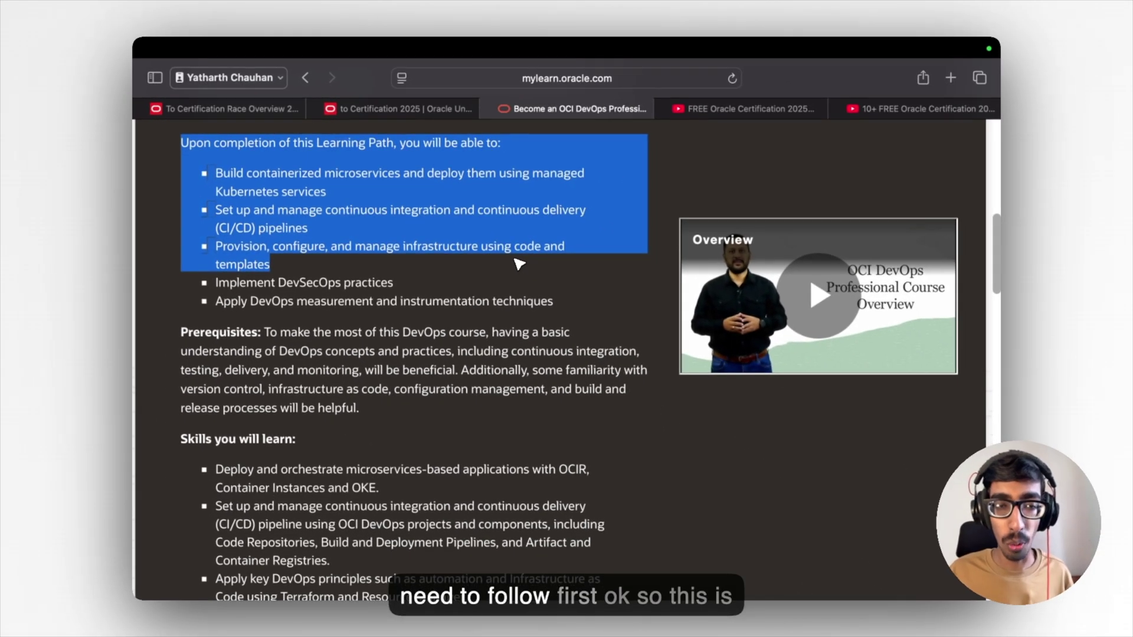
left_click_drag(564, 357, 590, 608)
left_click(534, 360)
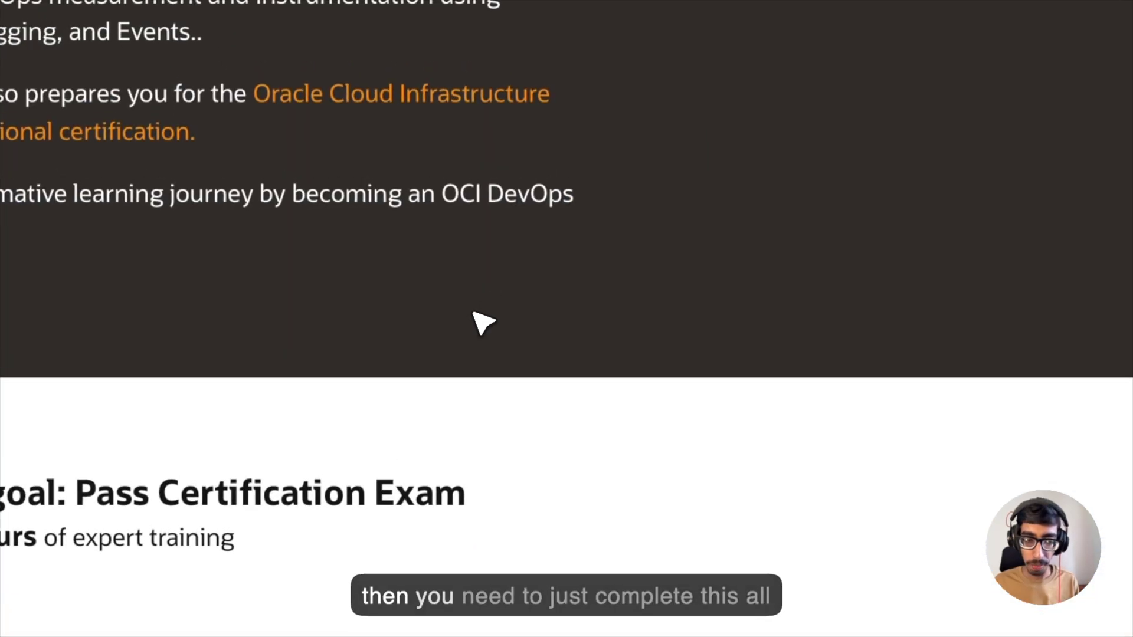
scroll(534, 360, "down", 3)
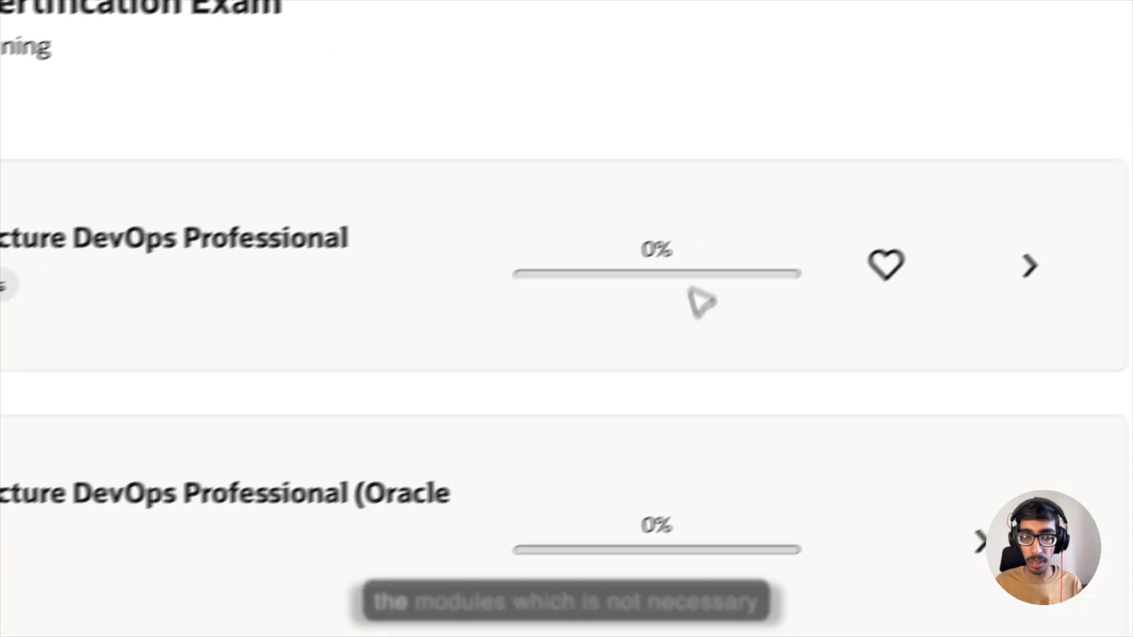
scroll(758, 361, "down", 3)
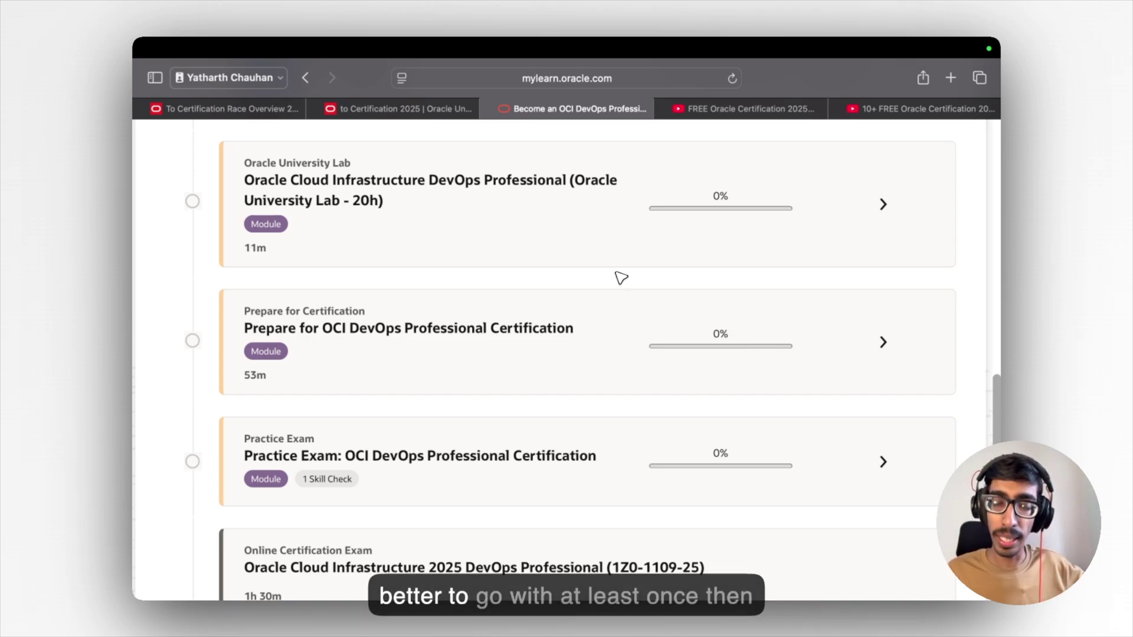
scroll(629, 292, "down", 7)
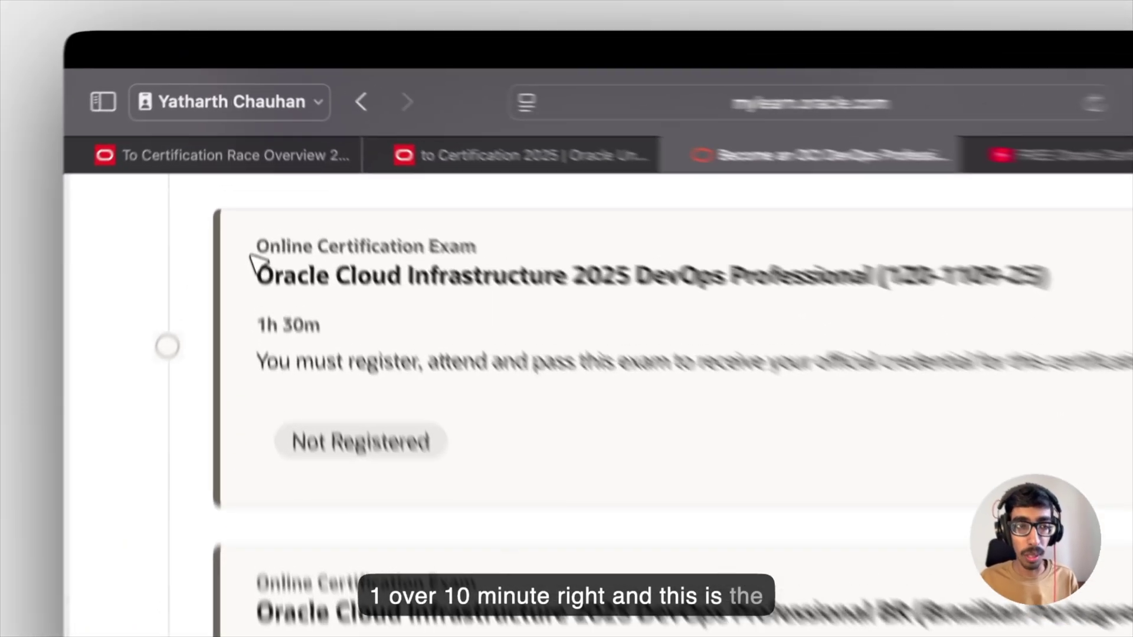
- Register for the Oracle Cloud Infrastructure 2025 DevOps Professional (1Z0-1109-25) exam
left_click_drag(243, 163, 403, 171)
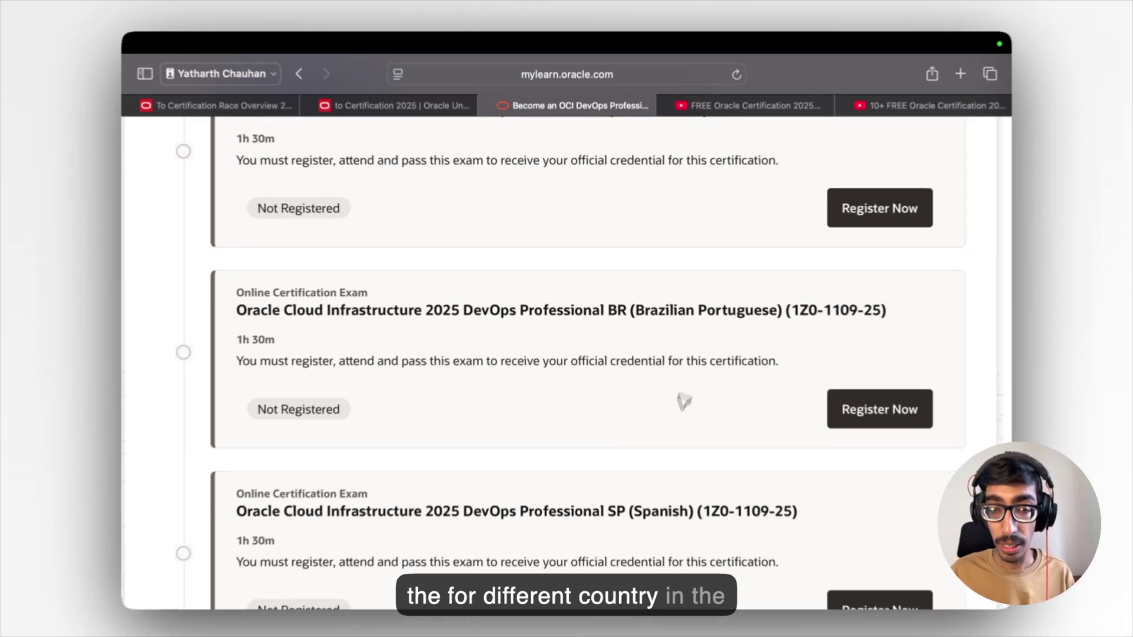
scroll(683, 400, "down", 5)
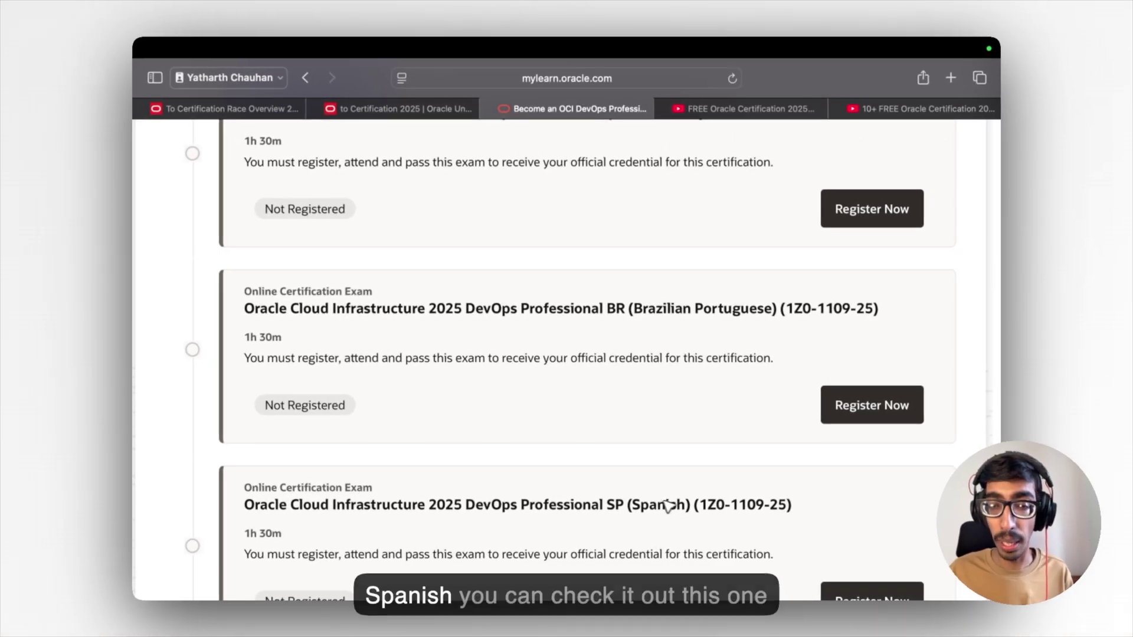
scroll(681, 503, "down", 3)
scroll(678, 488, "up", 4)
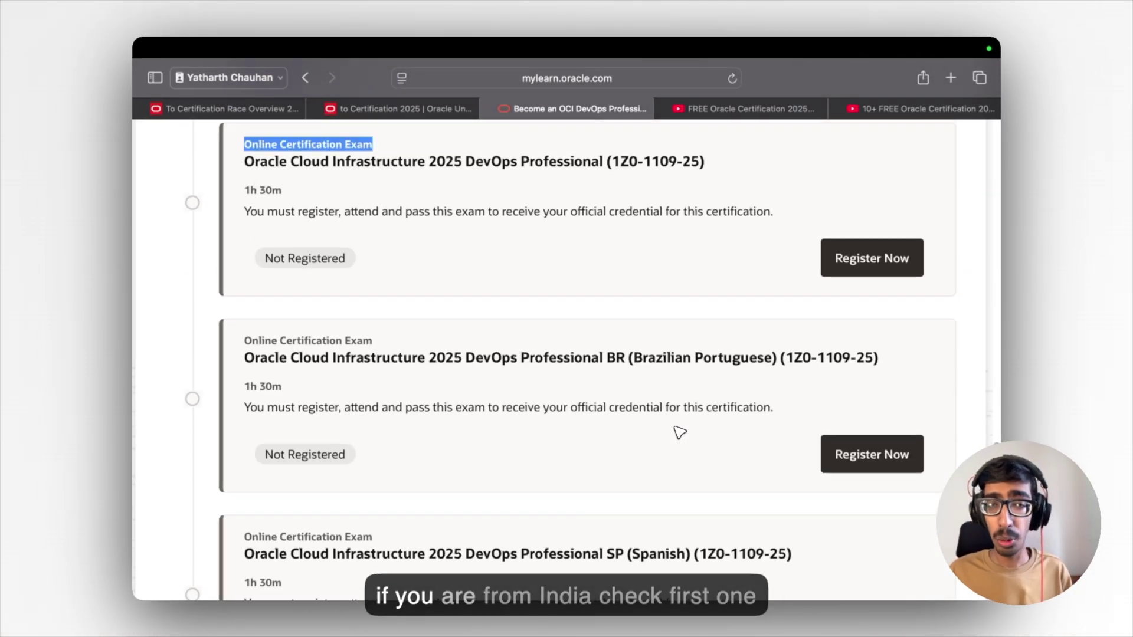
scroll(680, 432, "up", 3)
left_click(886, 386)
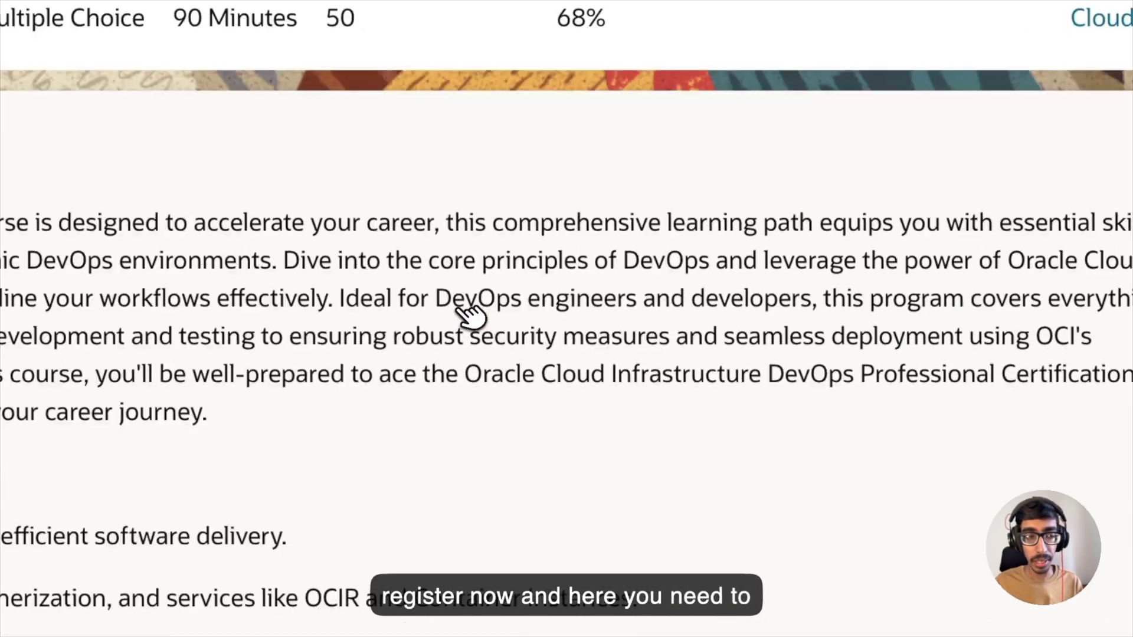
- Scroll the 1Z0-1109-25 exam page down to online registration and pre-exam requirements
scroll(472, 322, "down", 10)
scroll(478, 329, "down", 1)
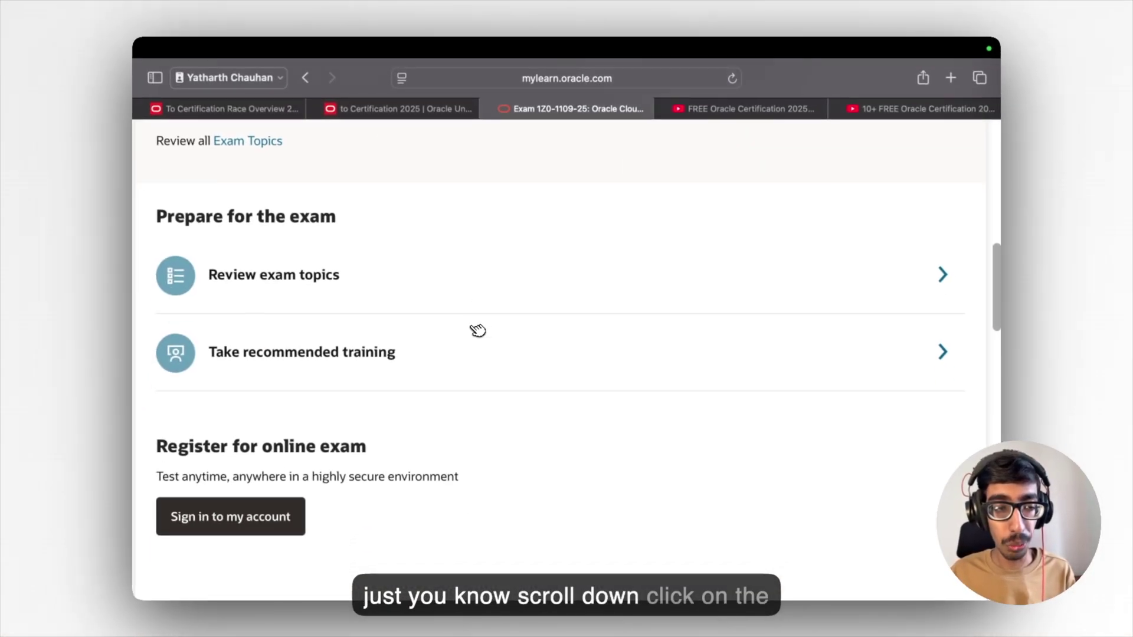
scroll(472, 336, "down", 3)
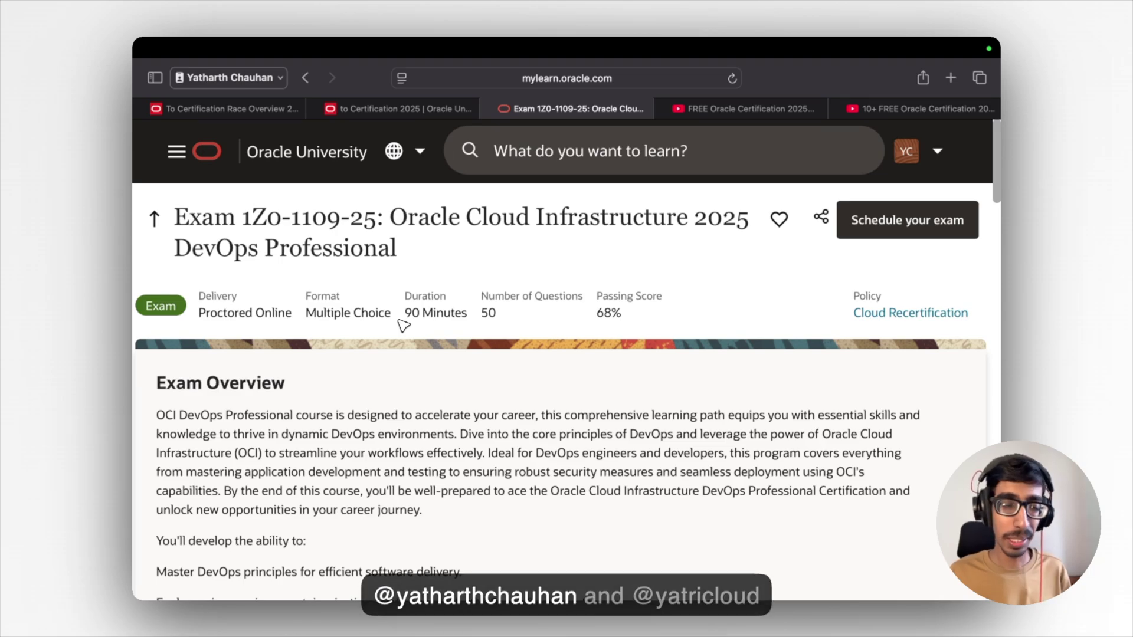
scroll(404, 324, "down", 10)
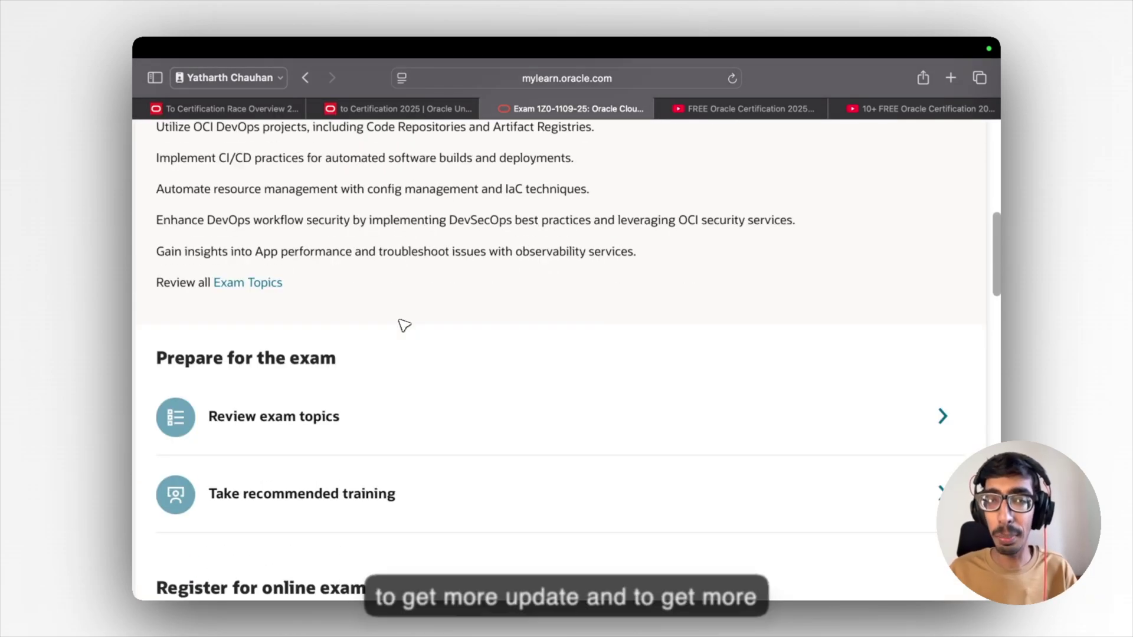
scroll(404, 324, "down", 7)
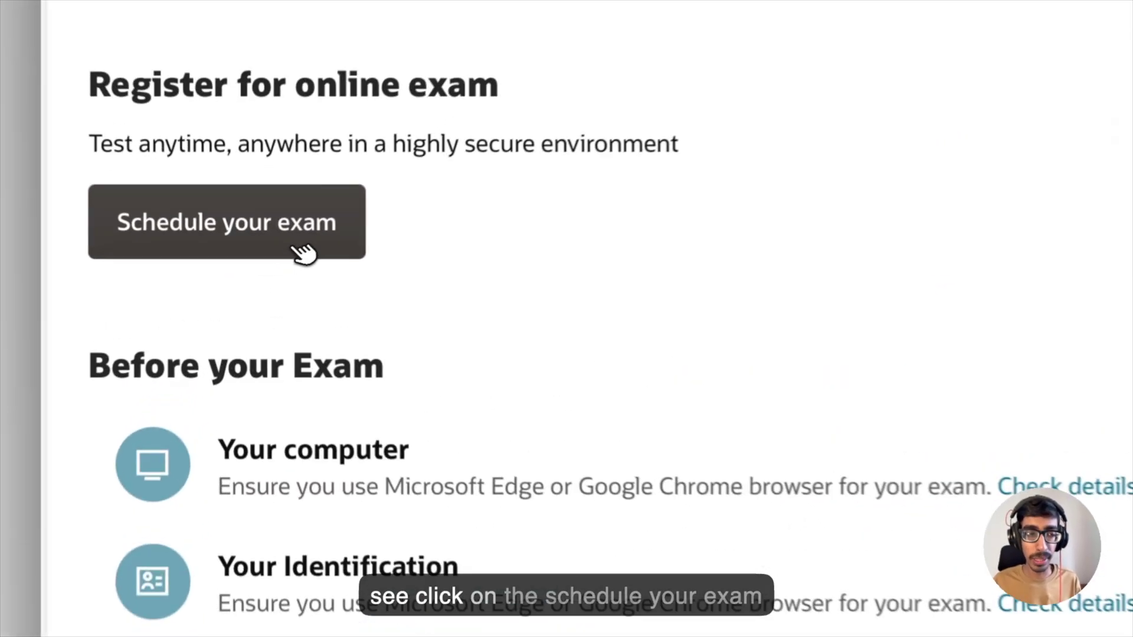
- Schedule the exam for July 3, 2025 in the 2:30 PM slot and save
left_click(265, 266)
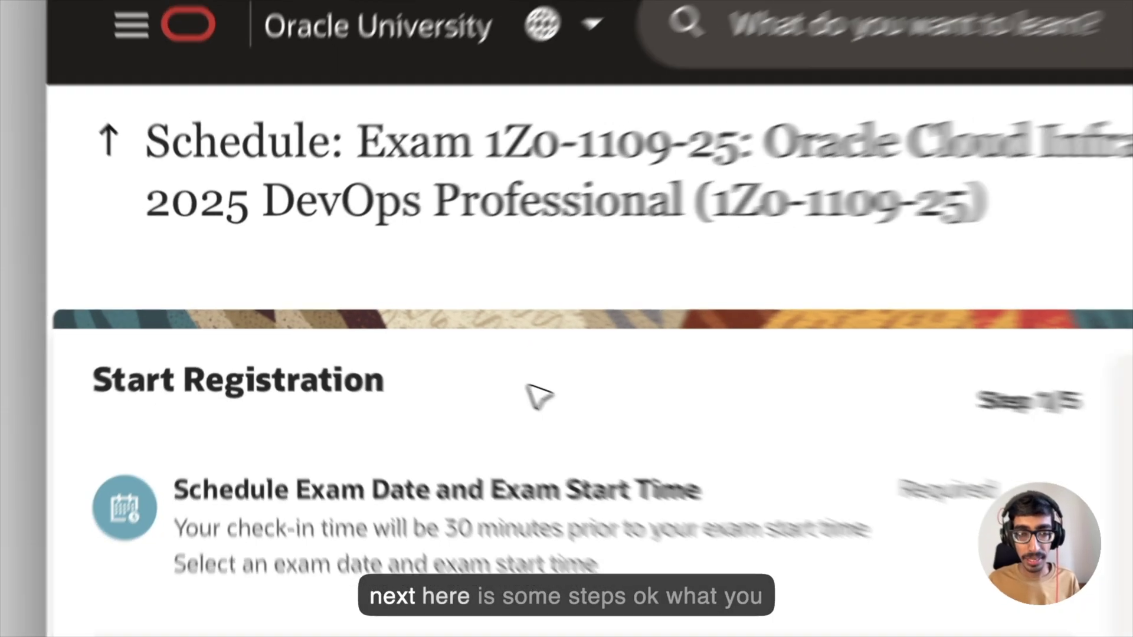
scroll(549, 407, "down", 3)
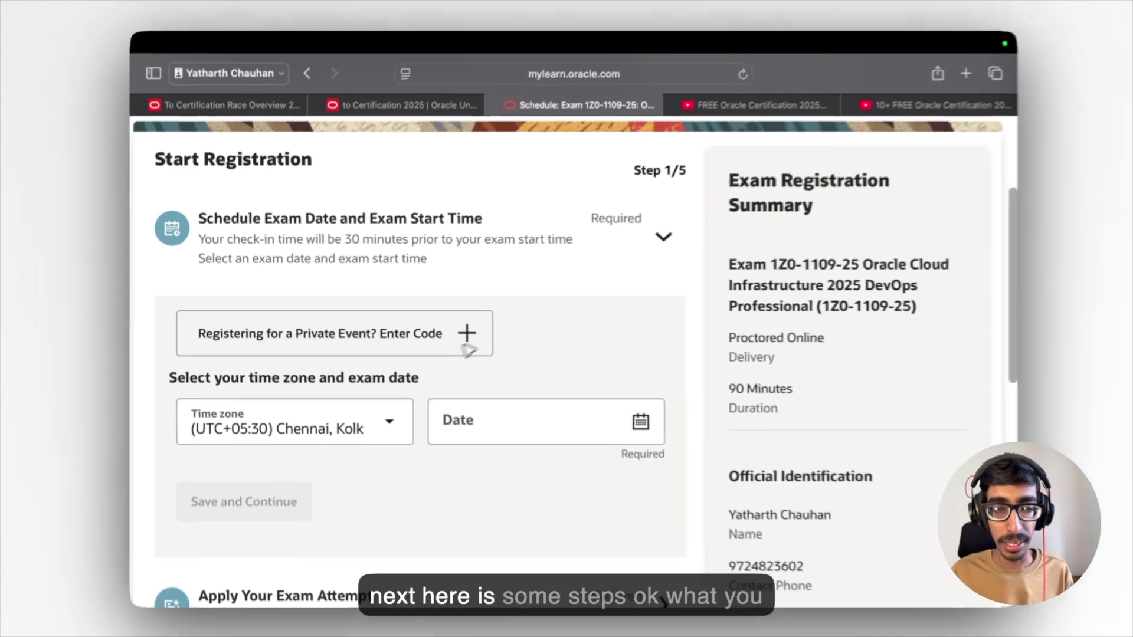
scroll(459, 339, "down", 1)
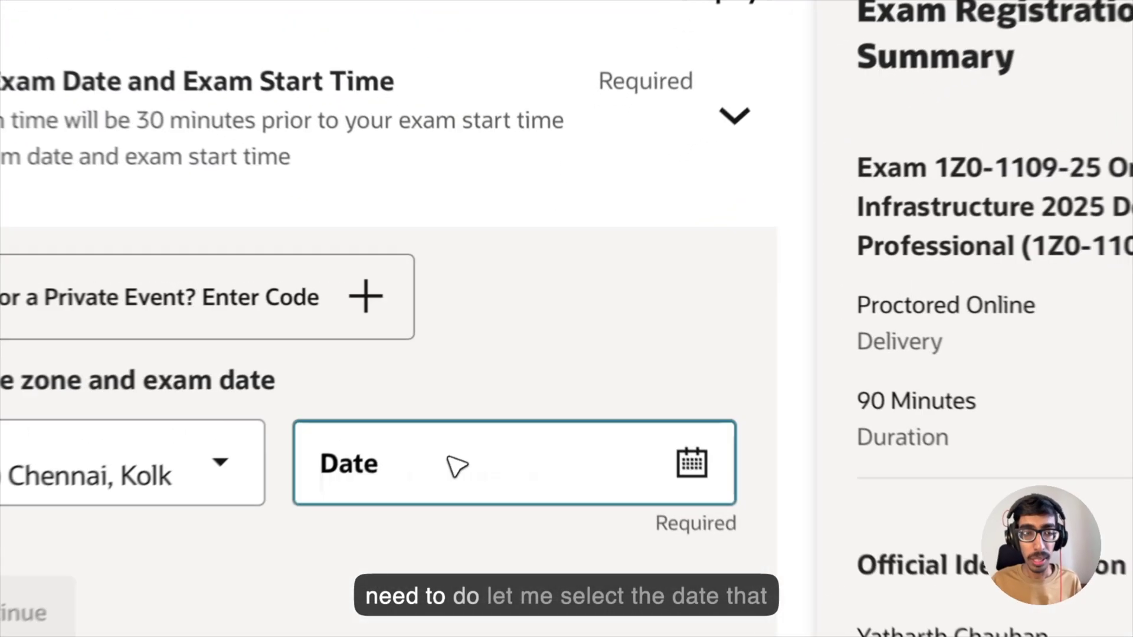
left_click(508, 372)
left_click(699, 472)
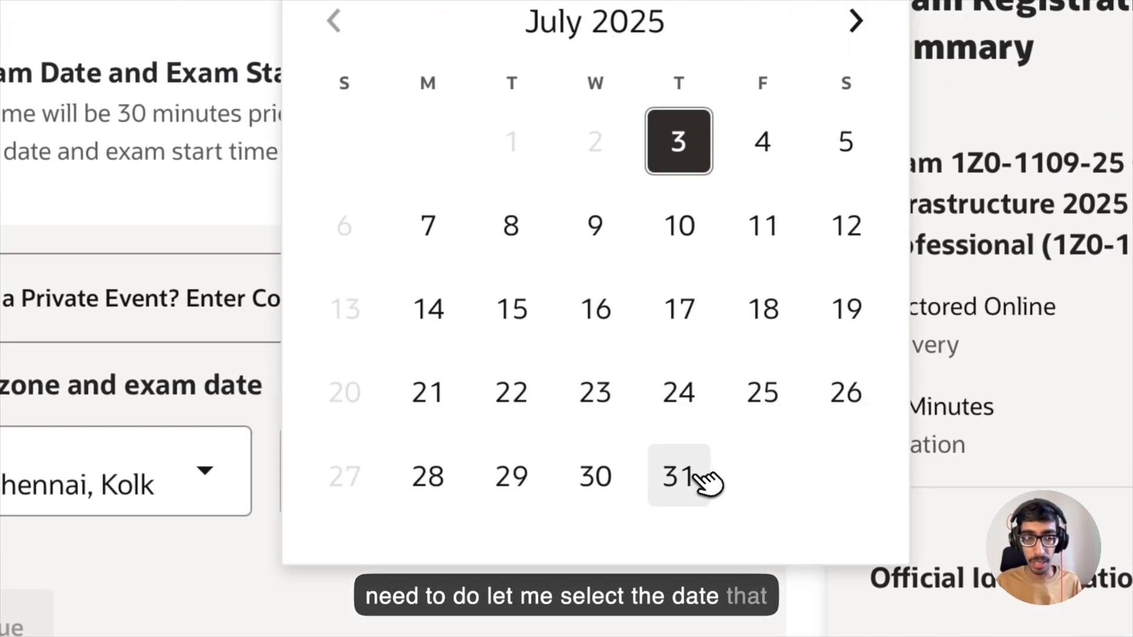
left_click(701, 162)
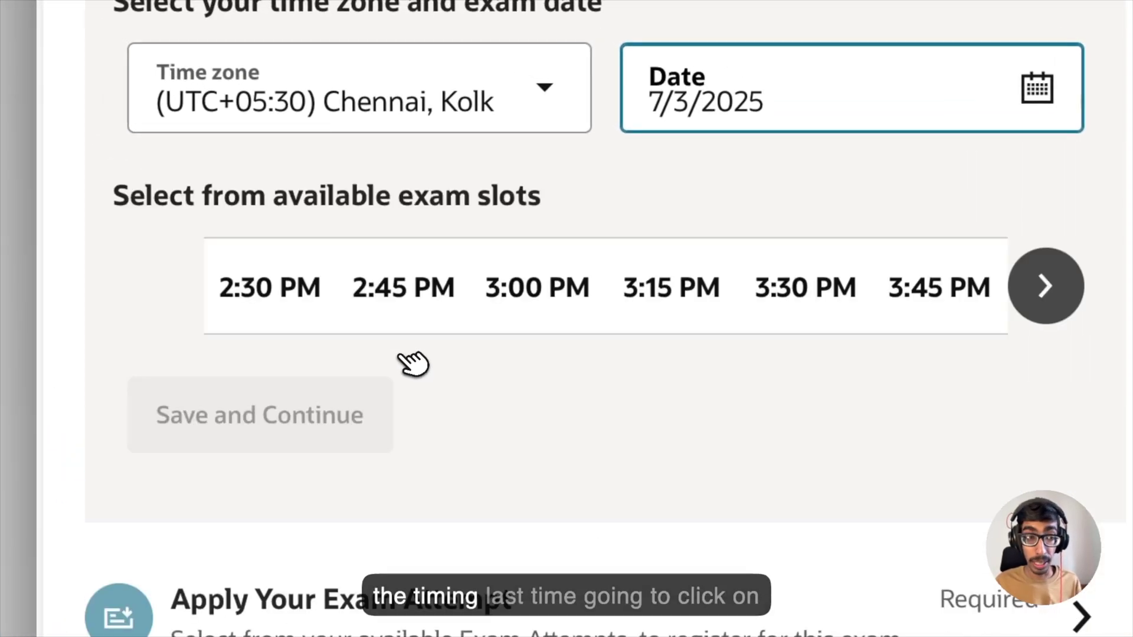
left_click(287, 298)
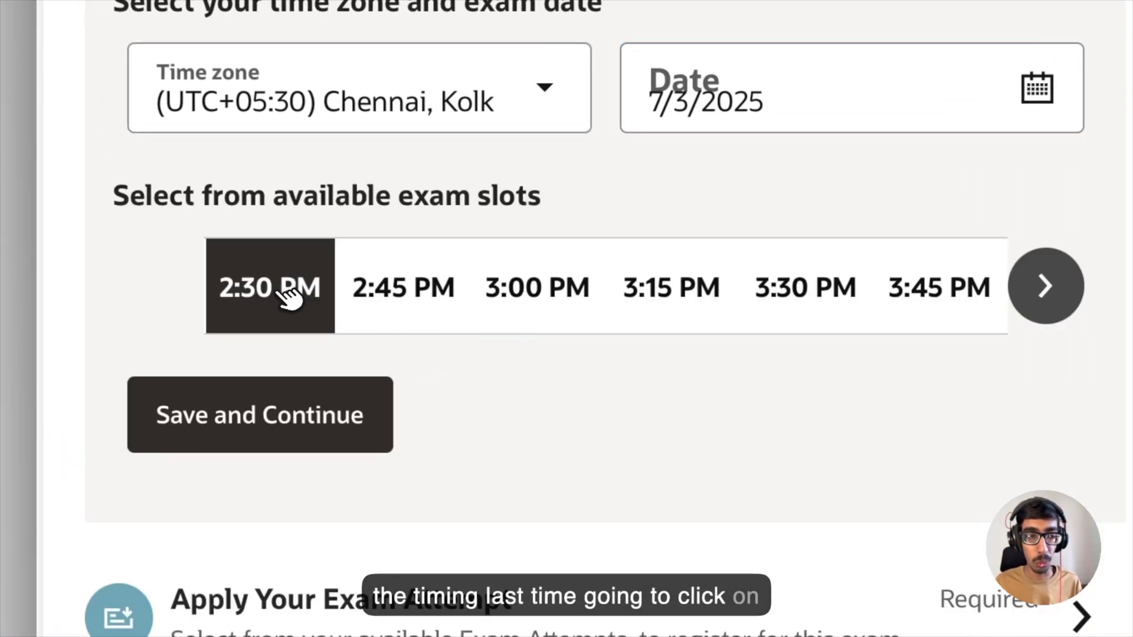
left_click(302, 435)
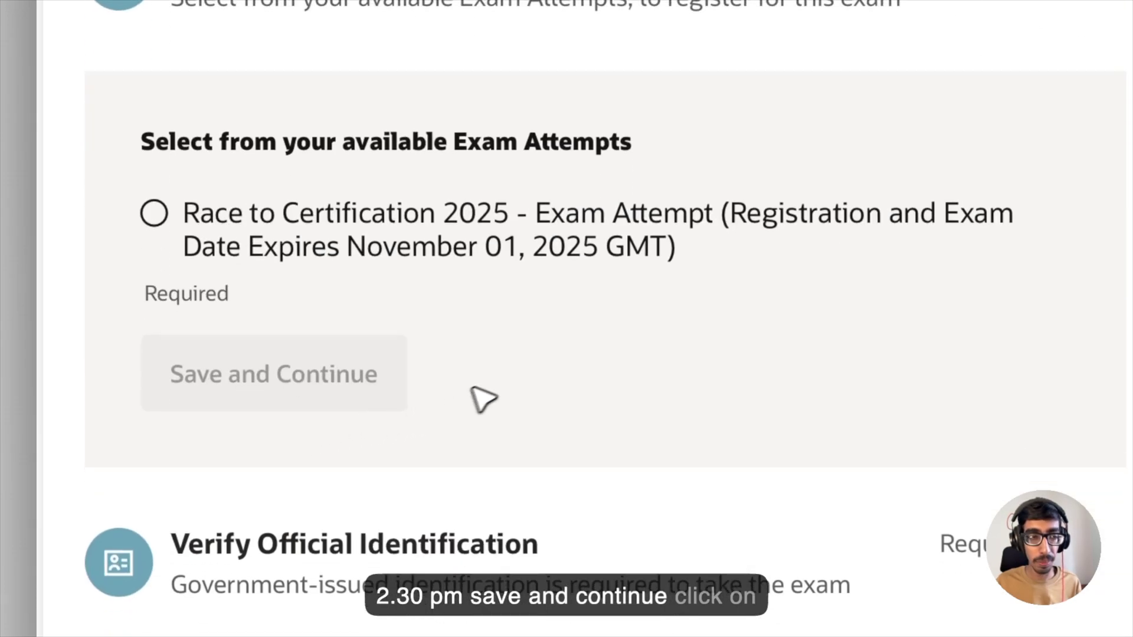
- Choose and save the Race to Certification 2025 exam attempt
left_click(155, 214)
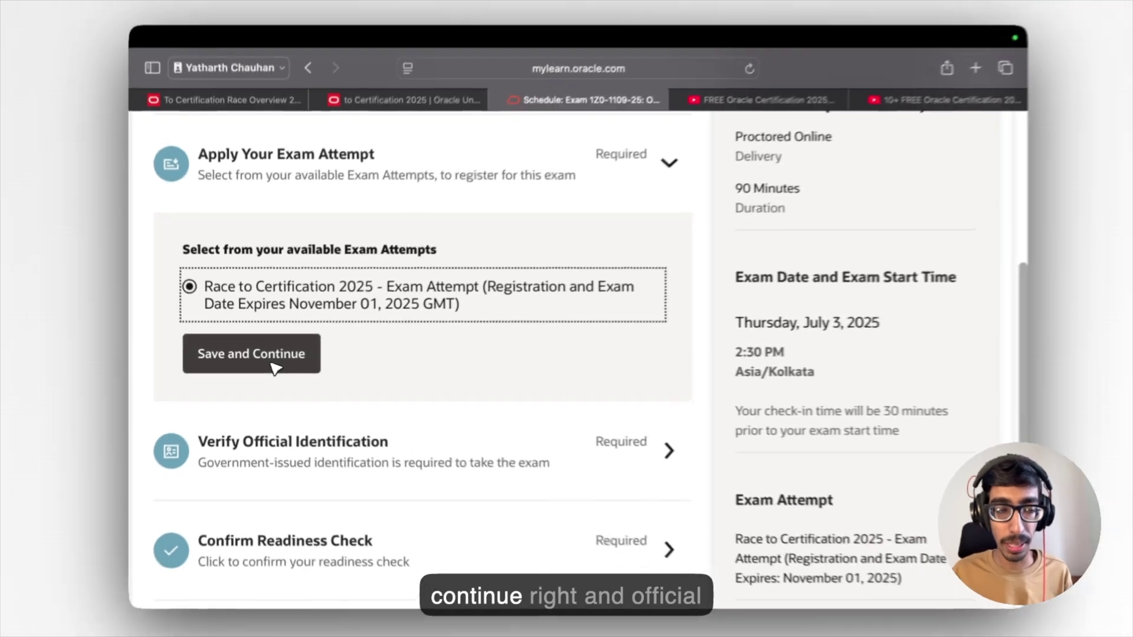
scroll(319, 371, "down", 2)
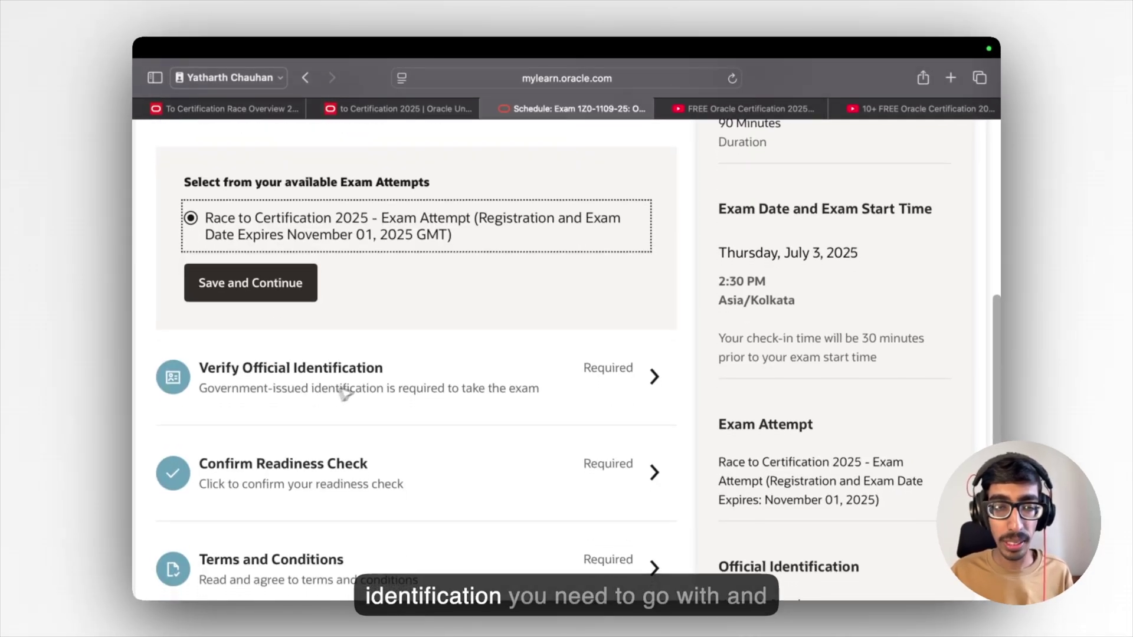
scroll(436, 378, "down", 2)
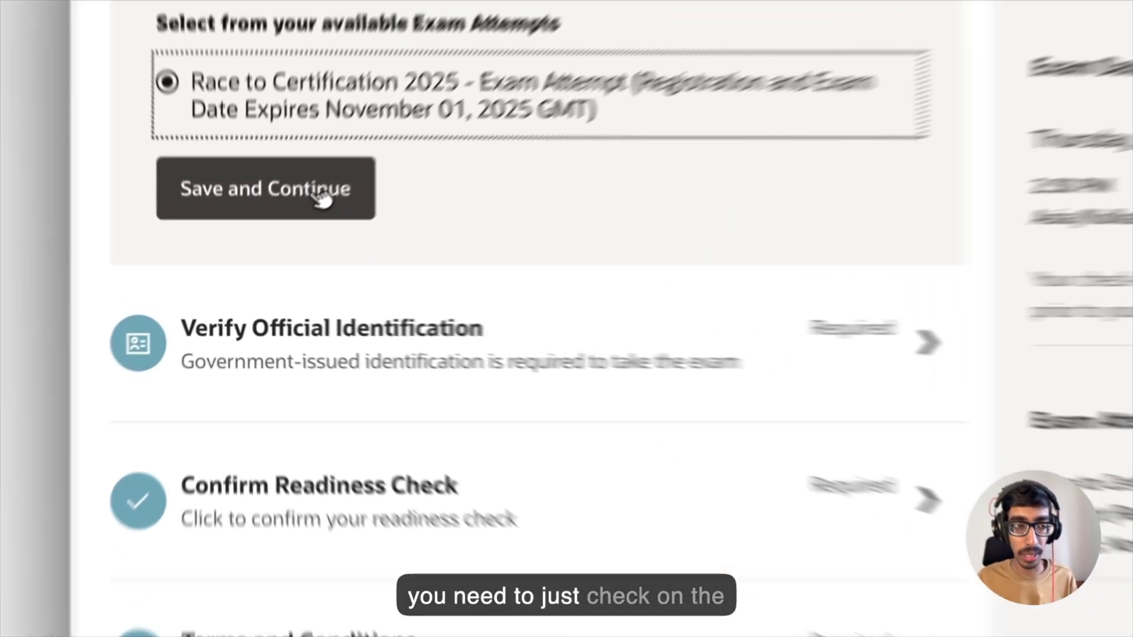
left_click(284, 239)
- Confirm the prefilled contact phone and the completed system readiness check
scroll(312, 295, "down", 5)
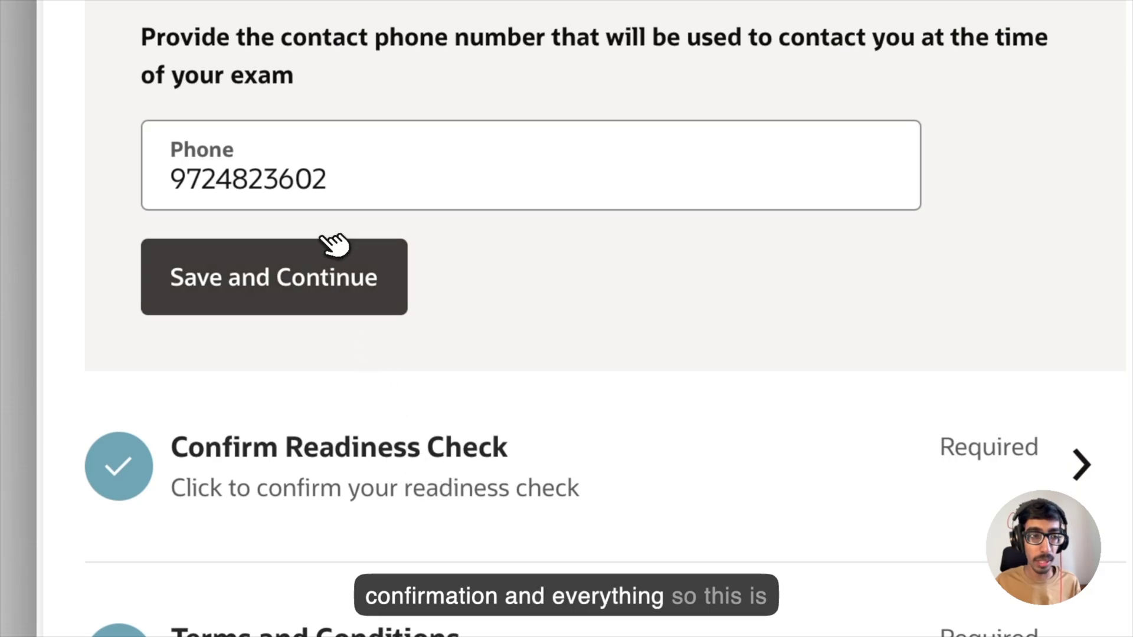
left_click(333, 288)
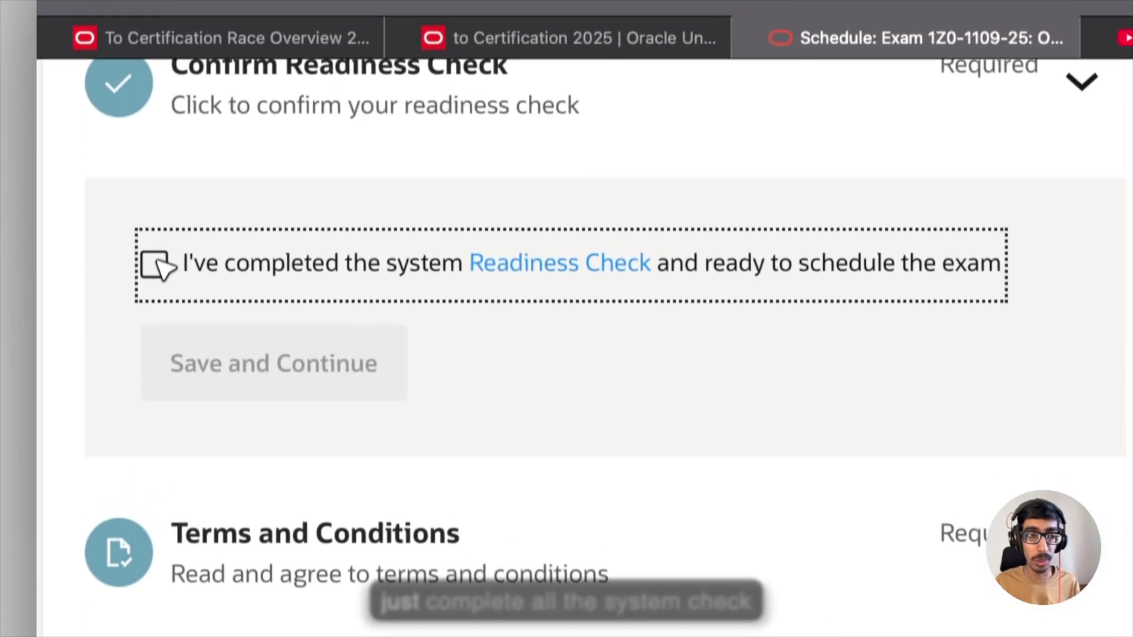
left_click(155, 264)
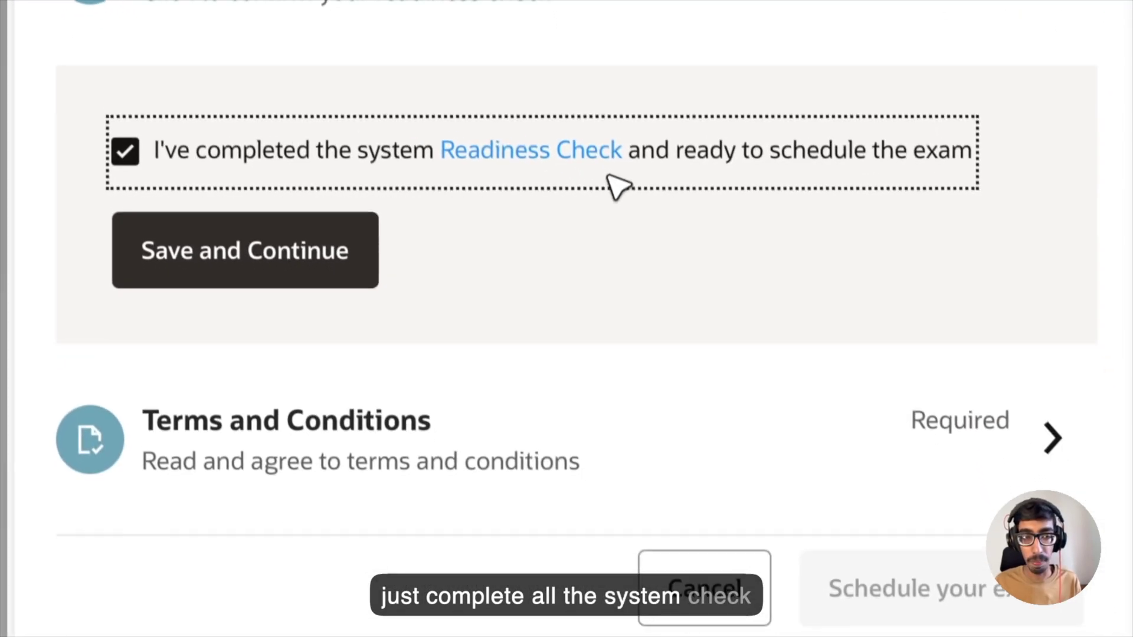
left_click(305, 242)
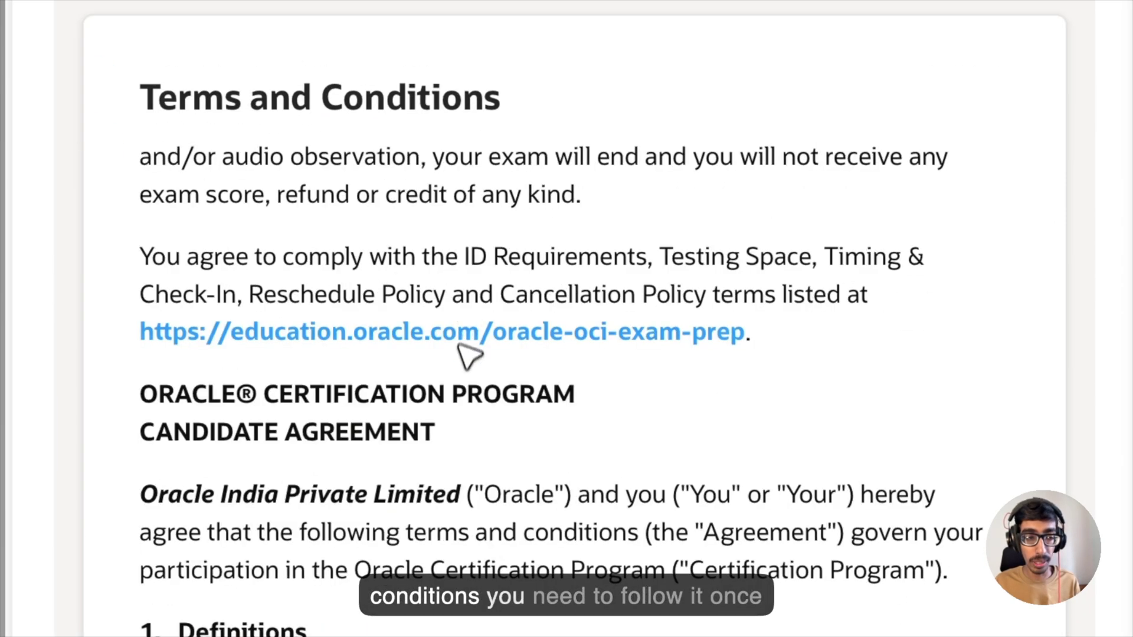
- Agree to the terms and conditions, then scroll up to review the Completed steps
scroll(470, 354, "down", 20)
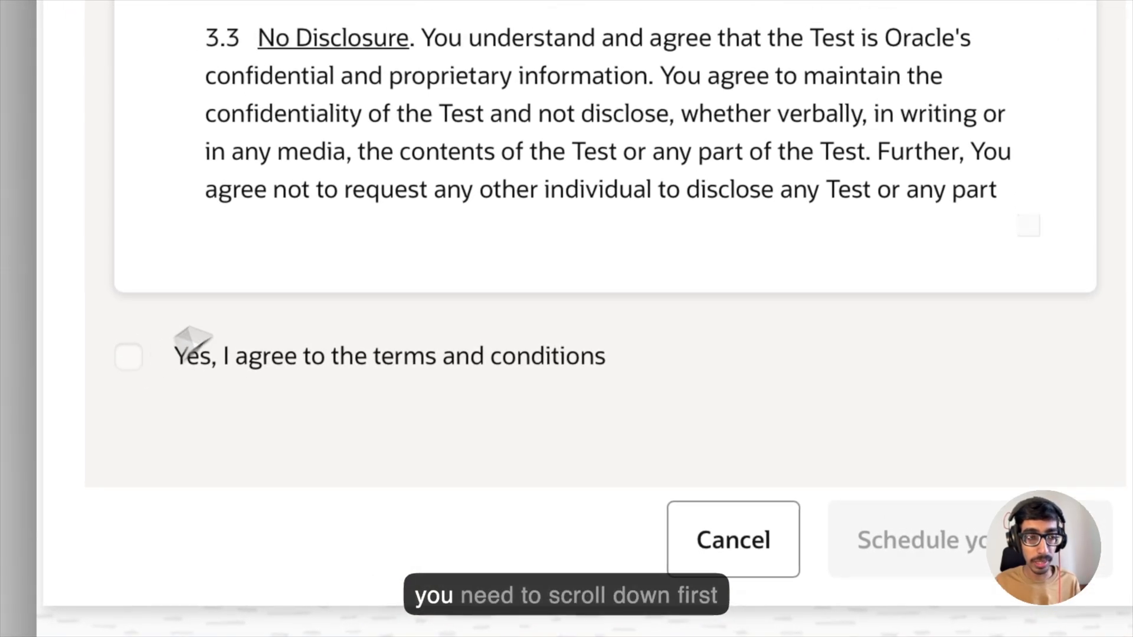
scroll(397, 188, "down", 15)
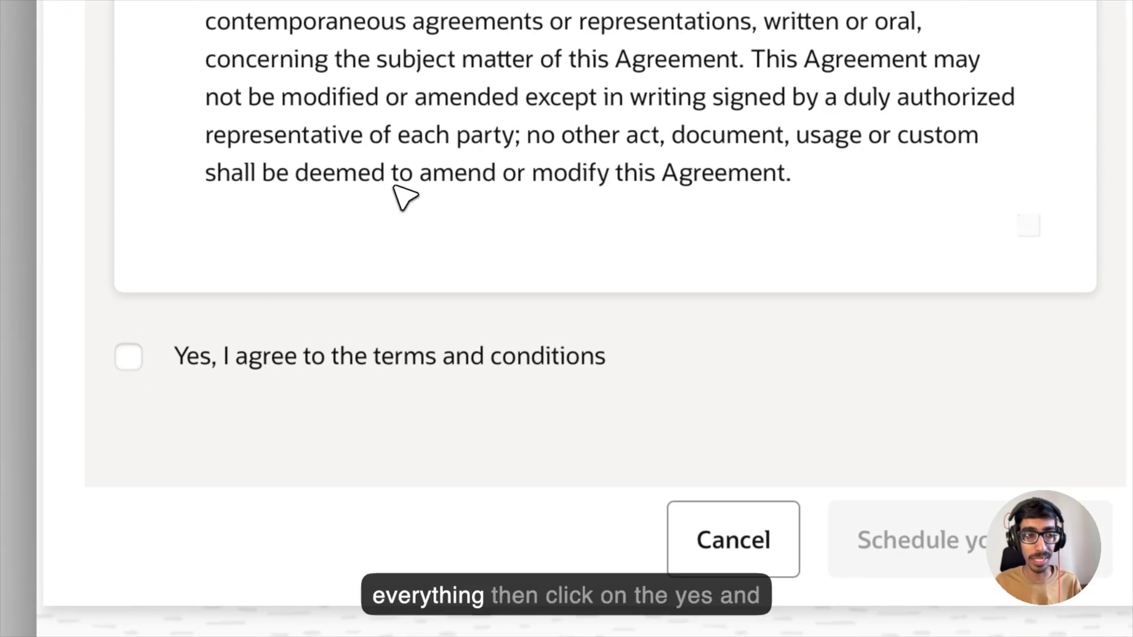
left_click(130, 357)
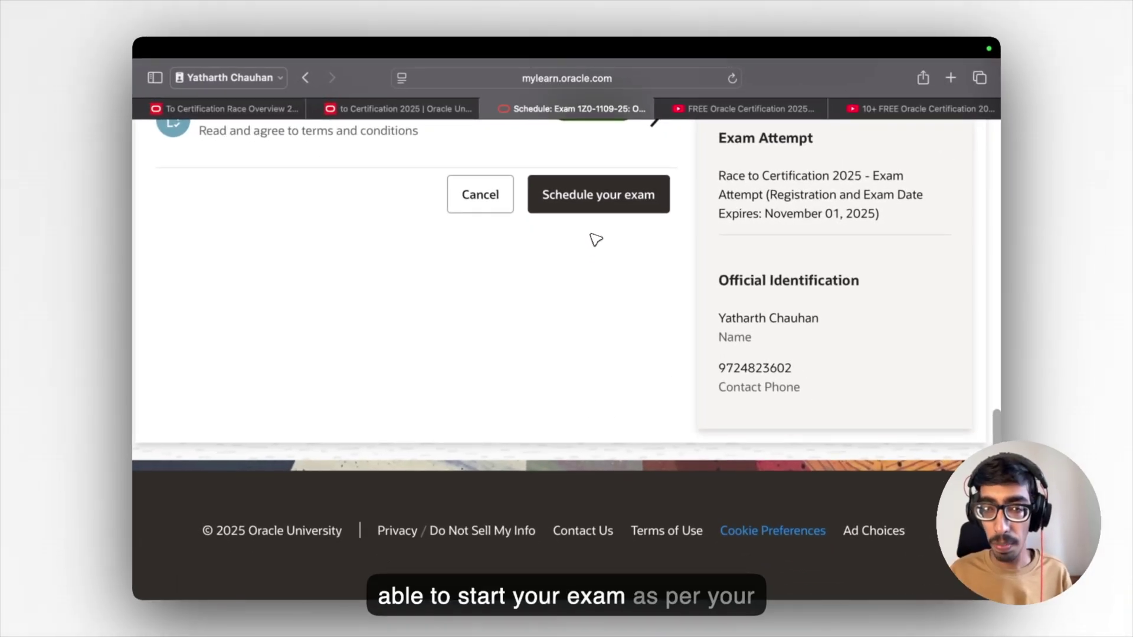
scroll(596, 239, "up", 4)
scroll(596, 252, "up", 1)
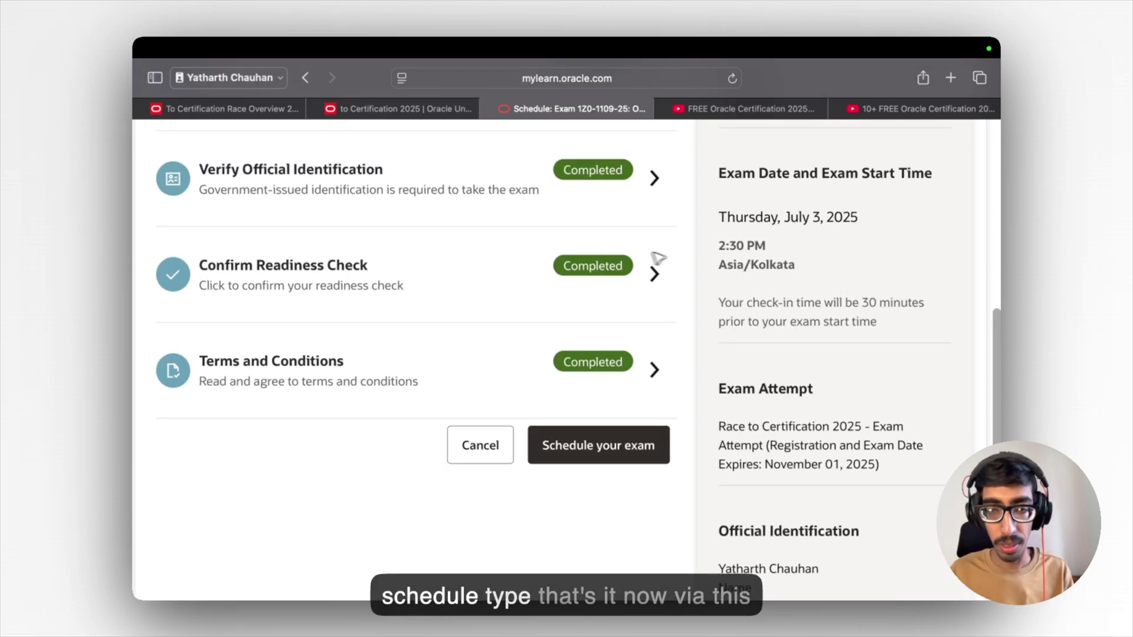
scroll(684, 262, "up", 8)
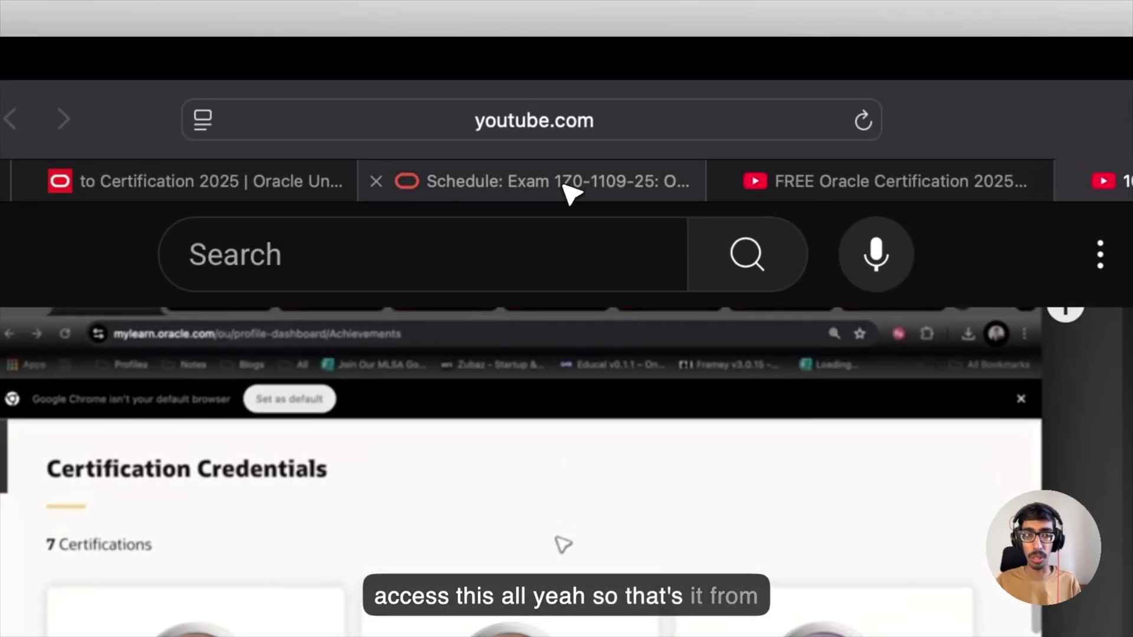
- Switch back to the 'Schedule: Exam 1Z0-1109-25' browser tab
left_click(585, 112)
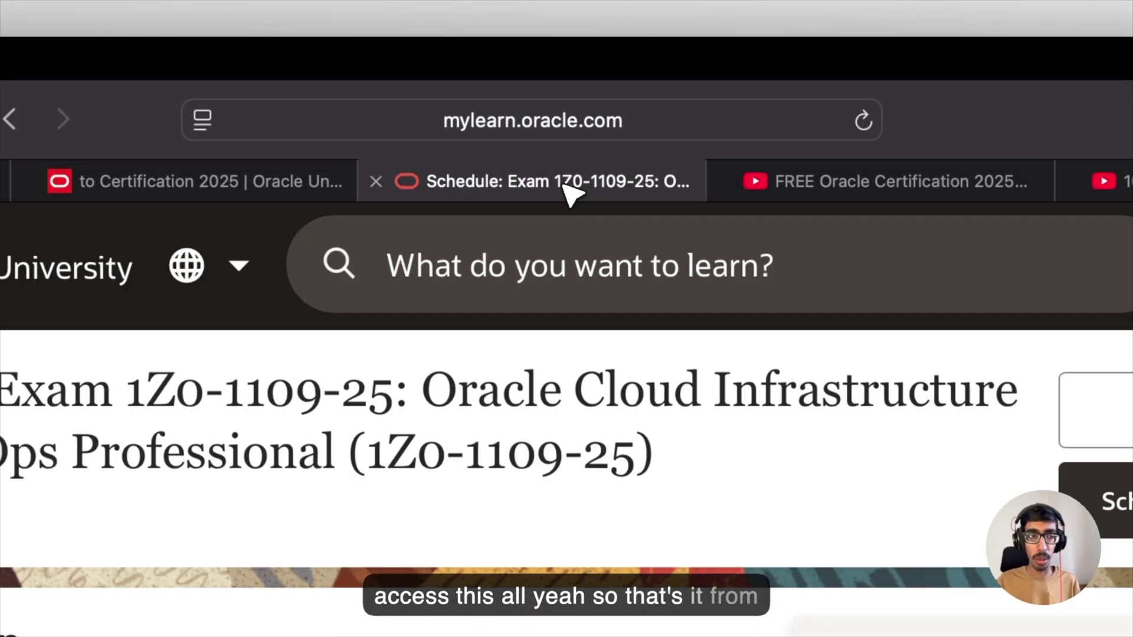